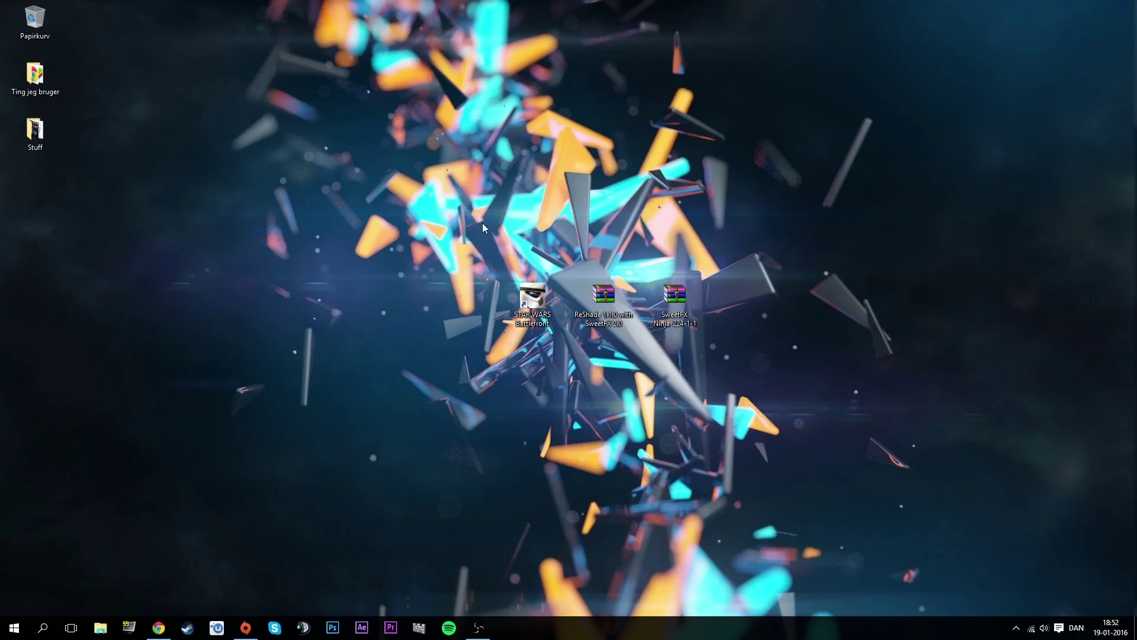
Line up the STAR WARS Battlefront shortcut and the ReShade 1.1.0 and SweetFX Ninja-224-1-1 archives in one column on the empty side of the desktop.
drag(531, 299, 988, 92)
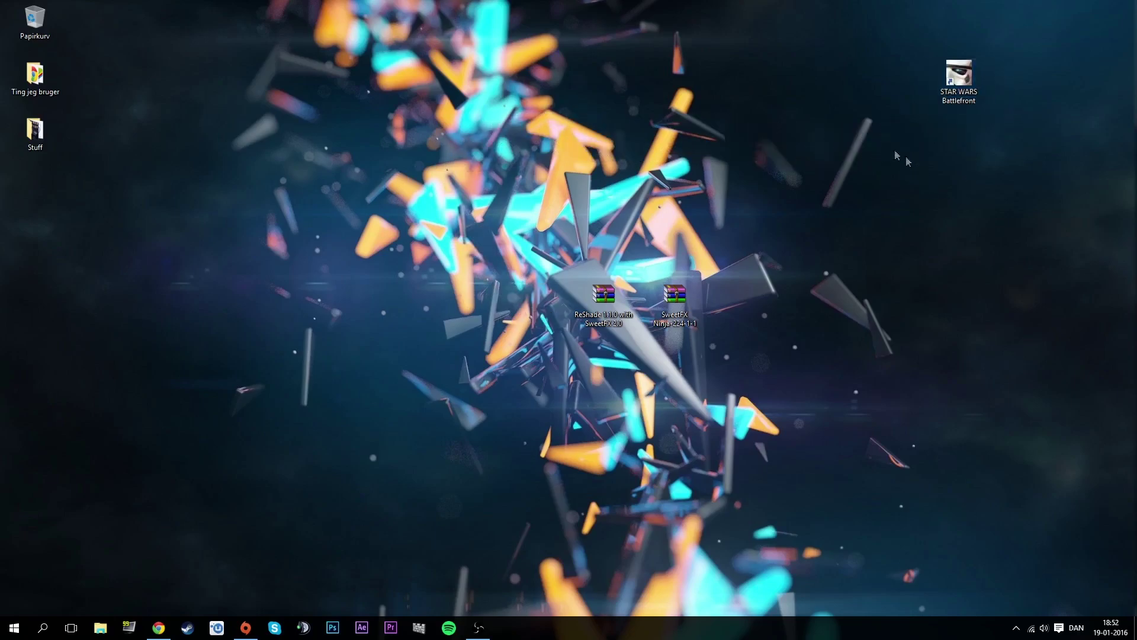
click(912, 238)
drag(603, 293, 951, 143)
drag(874, 202, 851, 206)
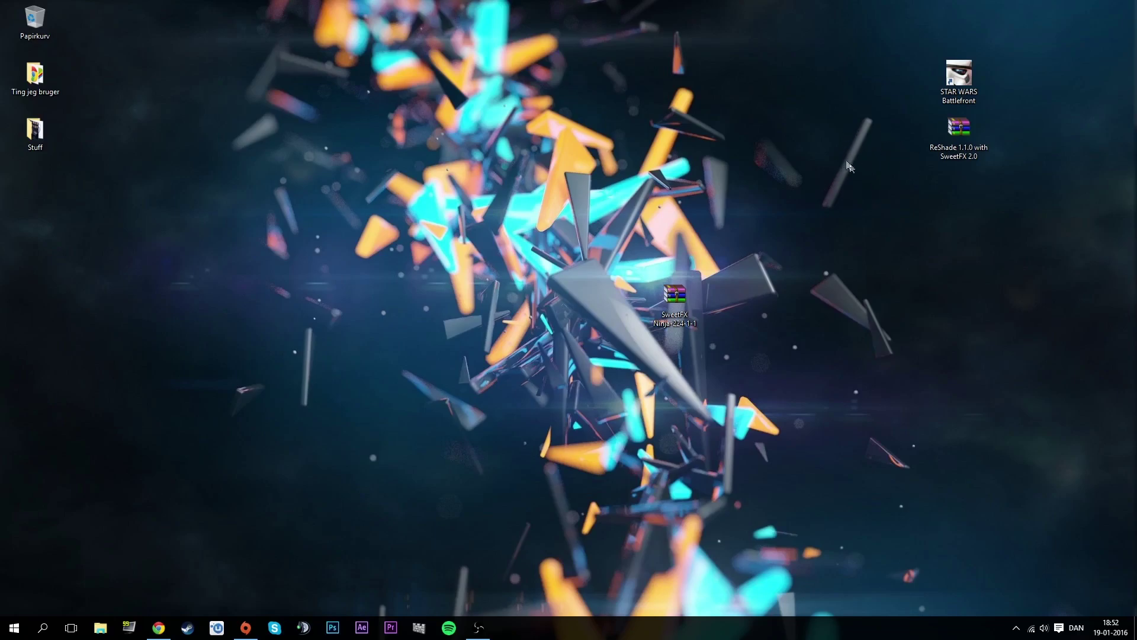
drag(631, 240, 653, 229)
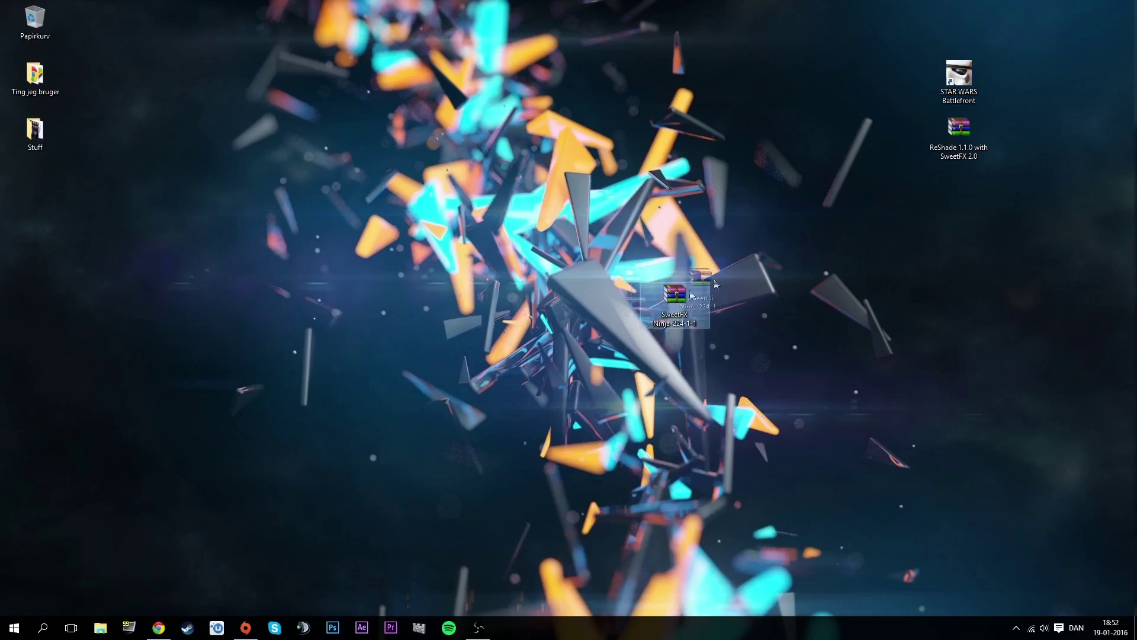
drag(715, 285, 949, 199)
drag(833, 229, 875, 201)
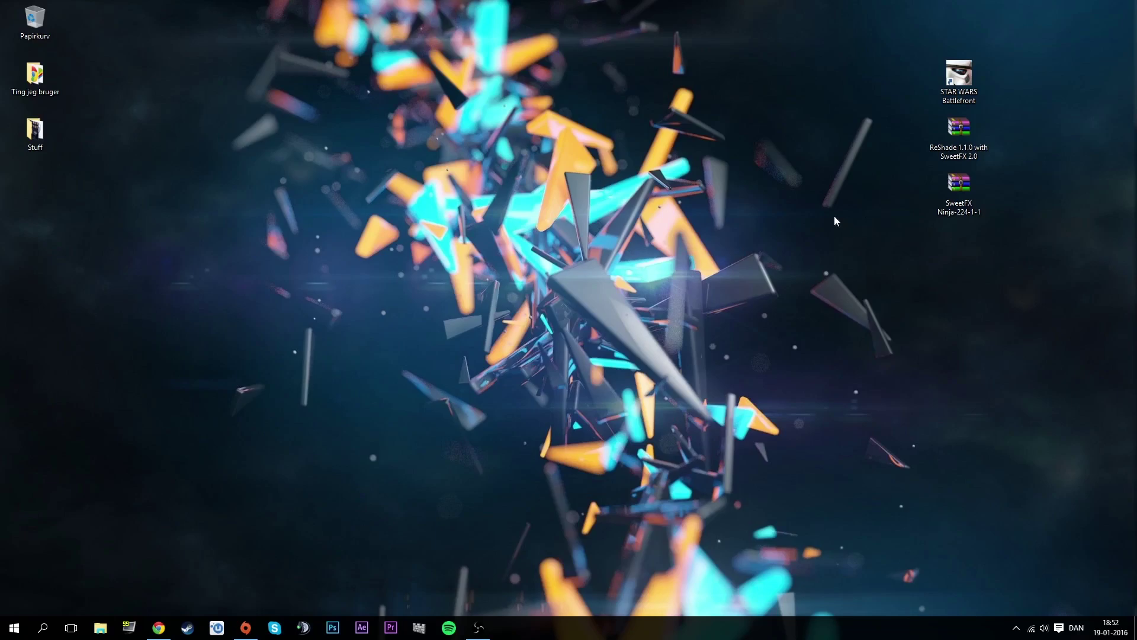
drag(839, 241, 908, 231)
Switch to Chrome, open the "Real Life Mod / Star Wars Battlefront" preset from the SweetFX Settings DB list, and dismiss the translation prompt.
click(160, 627)
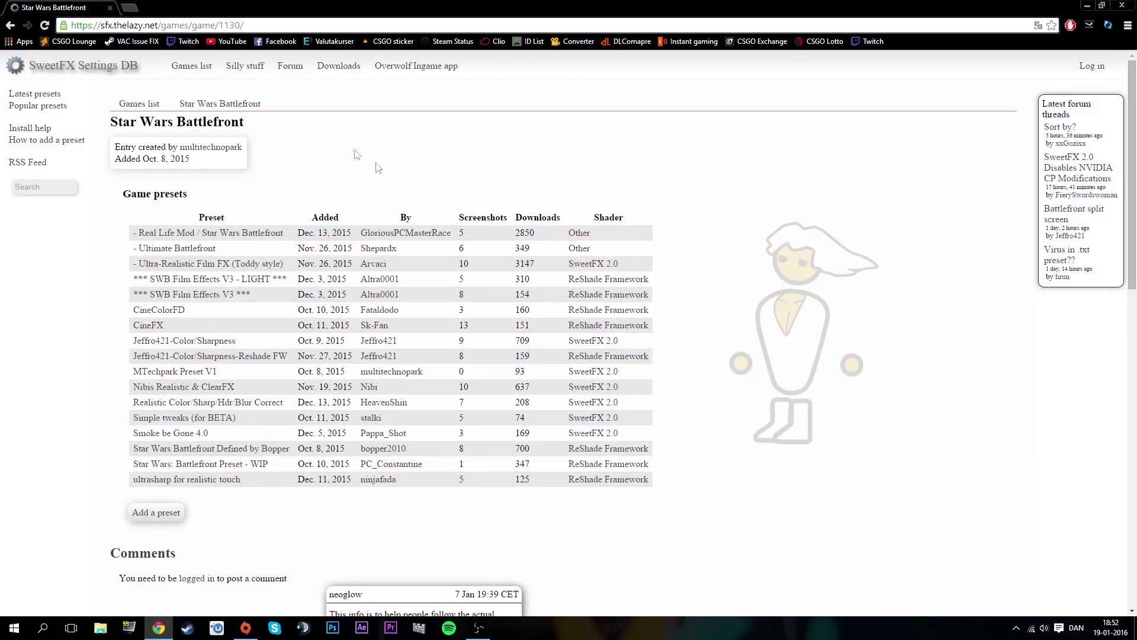
drag(244, 25, 71, 25)
click(178, 25)
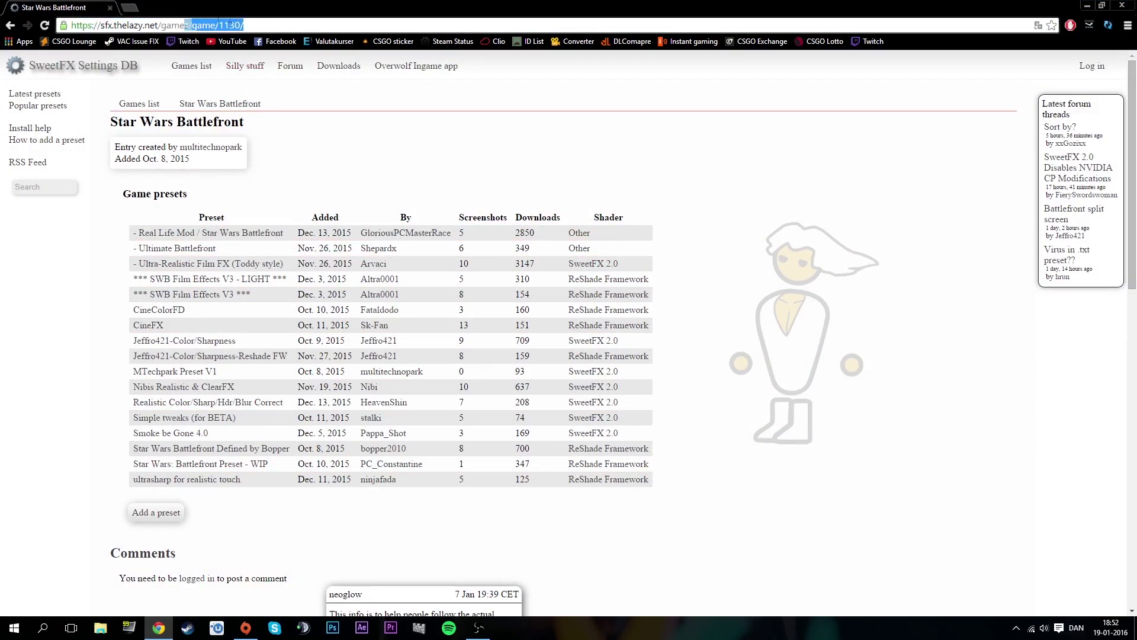
click(271, 232)
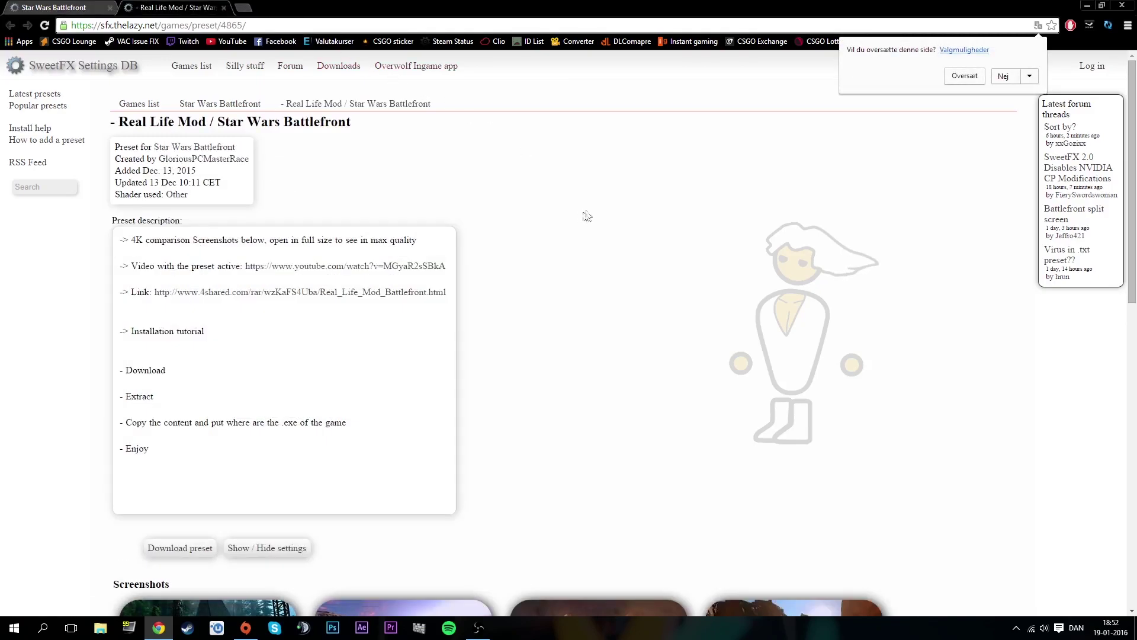
click(645, 189)
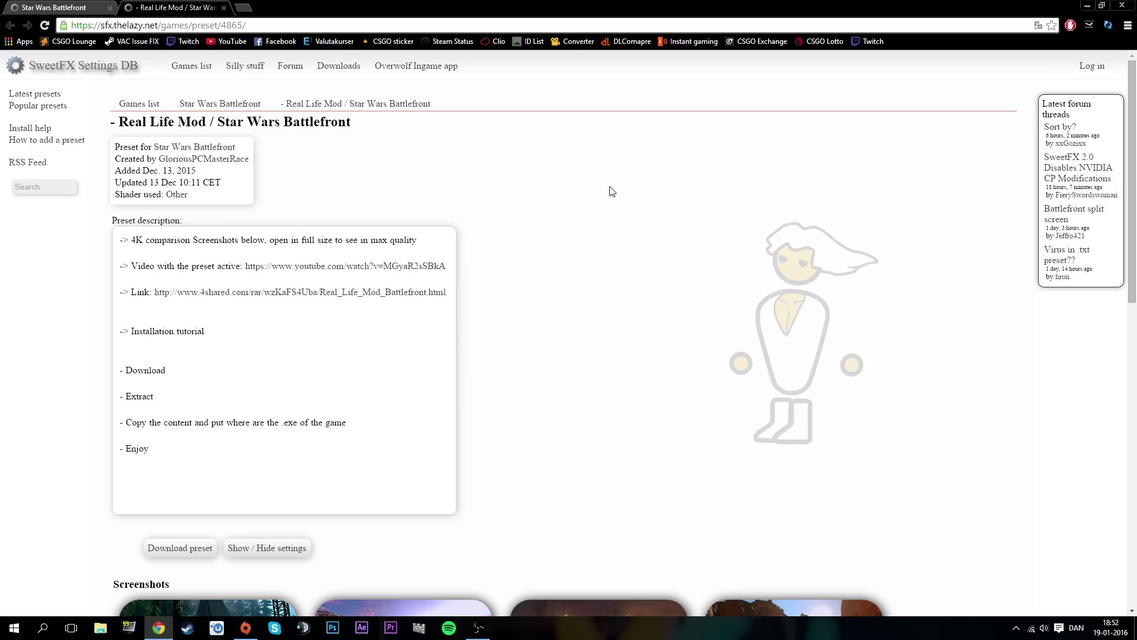
Download the Real Life Mod preset and place its settings file on the desktop below the SweetFX Ninja archive.
scroll(603, 189, down, 3)
scroll(601, 210, up, 2)
scroll(586, 225, up, 1)
scroll(591, 253, down, 5)
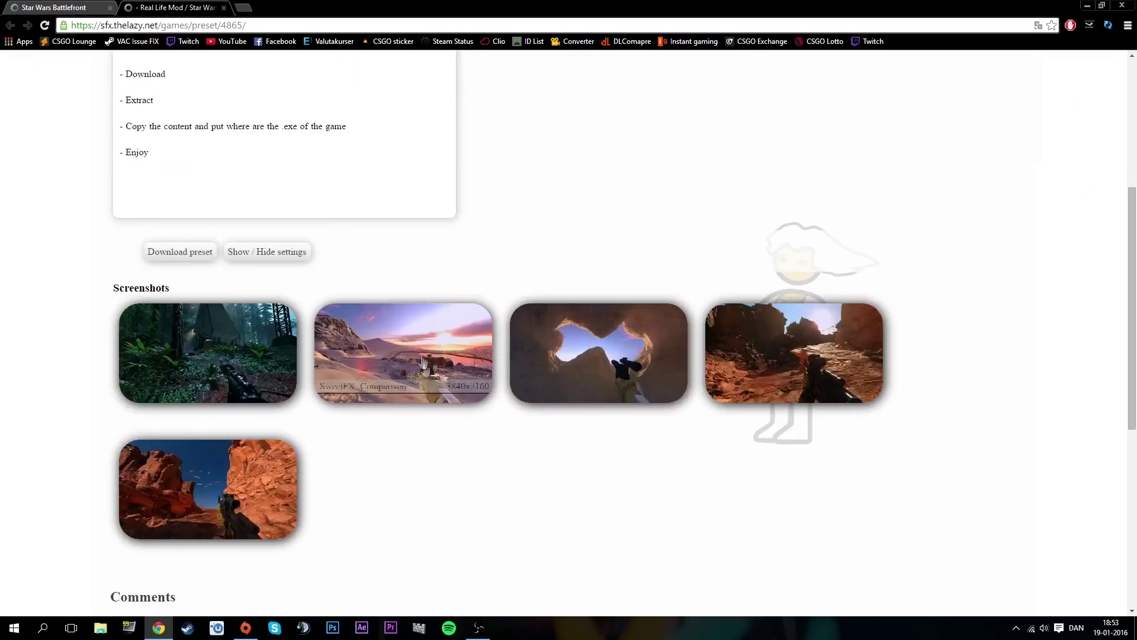
scroll(545, 243, up, 2)
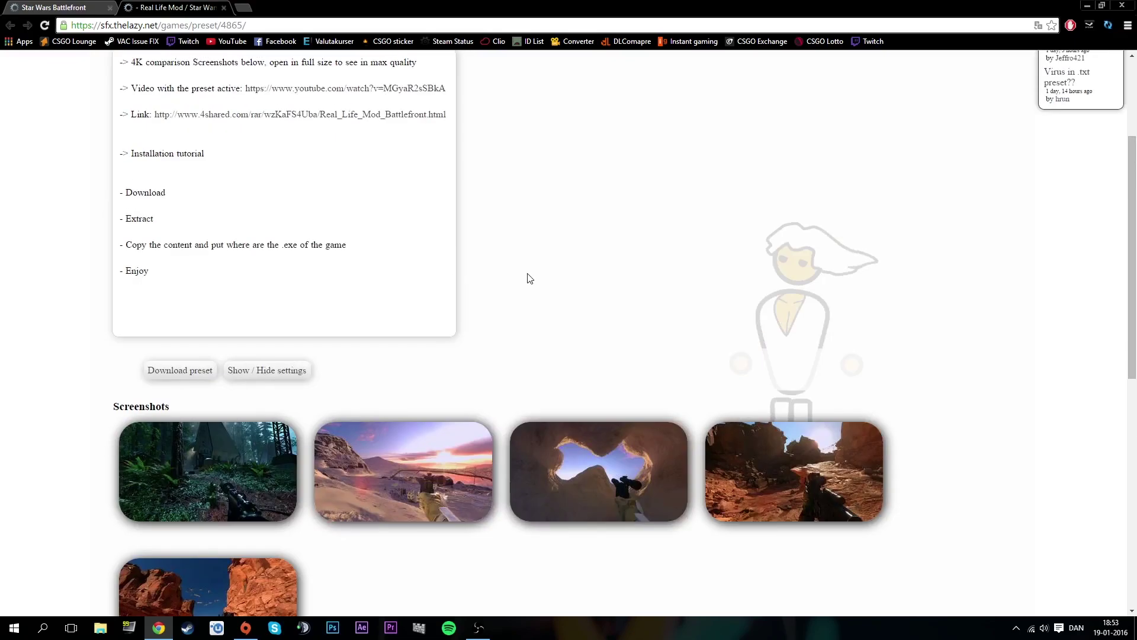
scroll(528, 276, up, 1)
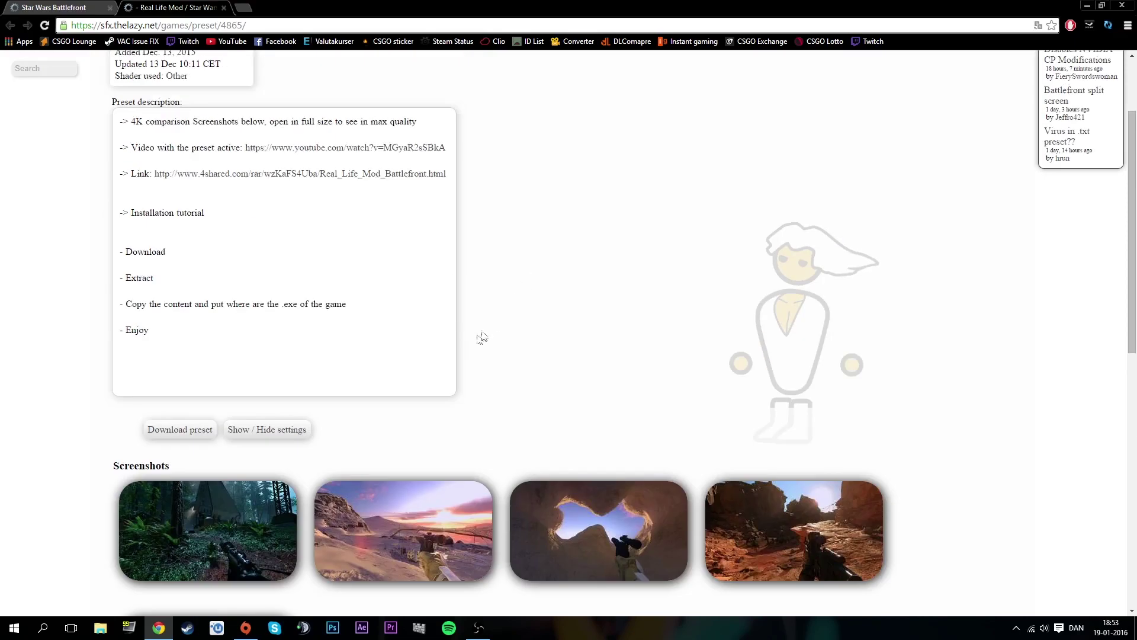
click(179, 429)
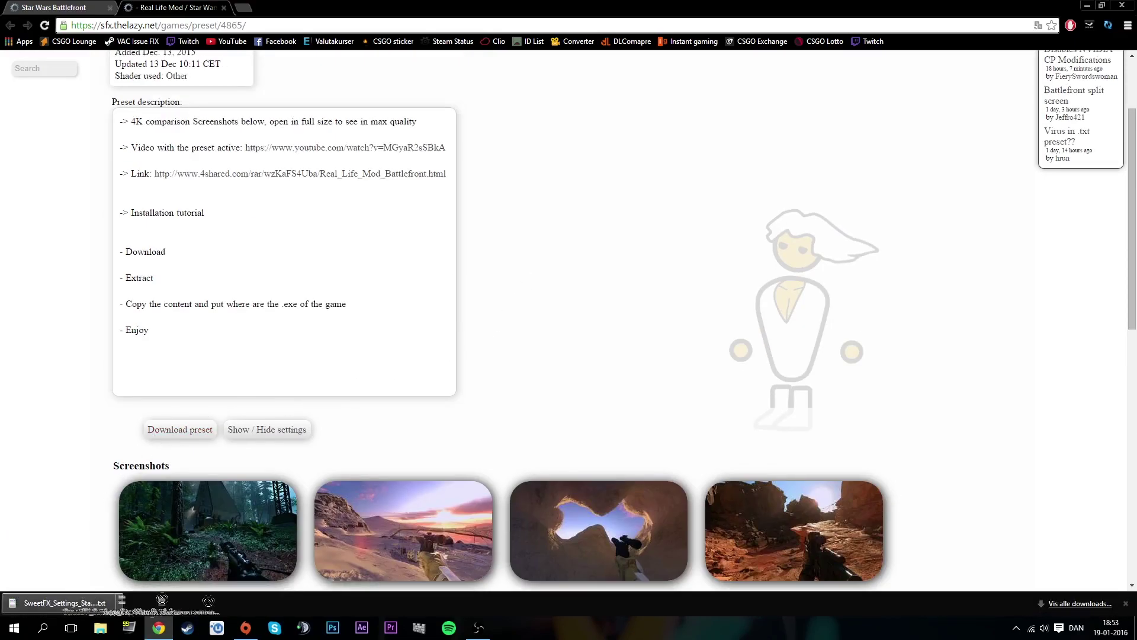
click(1134, 628)
drag(1128, 629, 945, 283)
Rename the downloaded preset text file on the desktop as SweetFX_settings.
right_click(960, 276)
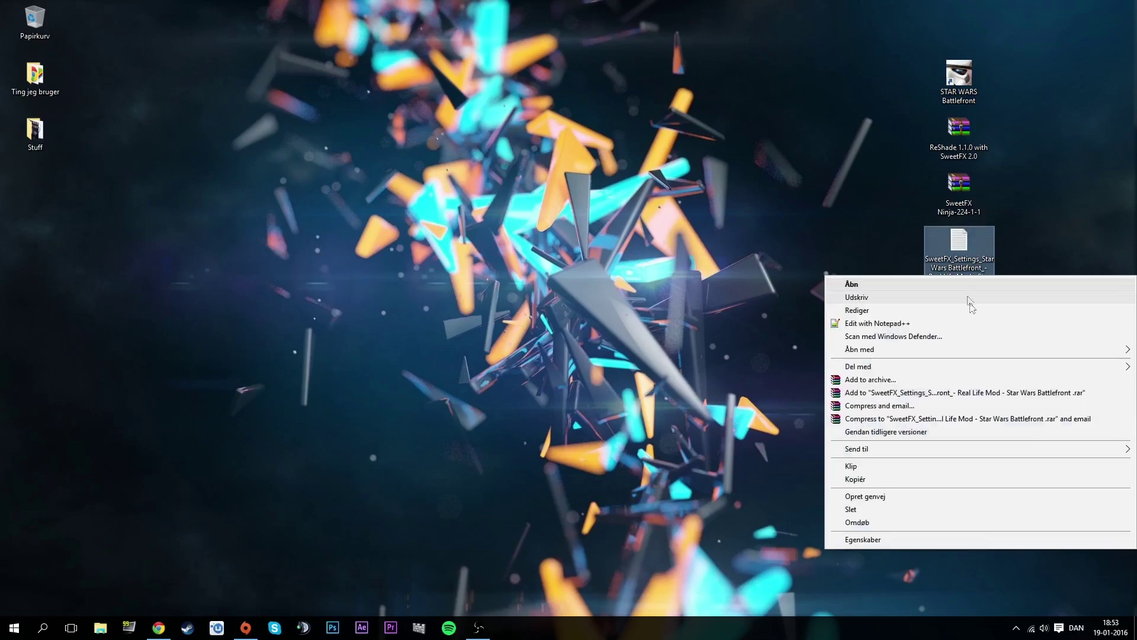
click(897, 525)
click(995, 285)
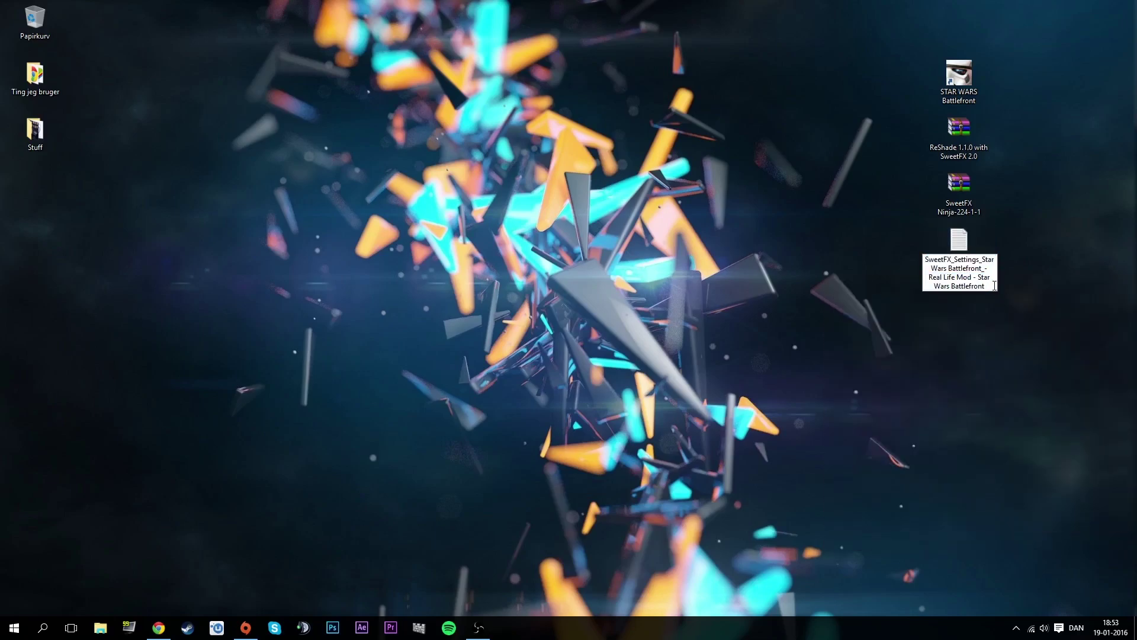
key(BackSpace)
key(BackSpace)
key(BackSpace)
key(BackSpace)
key(BackSpace)
key(BackSpace)
key(BackSpace)
key(BackSpace)
key(BackSpace)
key(BackSpace)
key(BackSpace)
key(BackSpace)
key(BackSpace)
key(BackSpace)
key(BackSpace)
key(BackSpace)
key(BackSpace)
key(BackSpace)
key(BackSpace)
key(BackSpace)
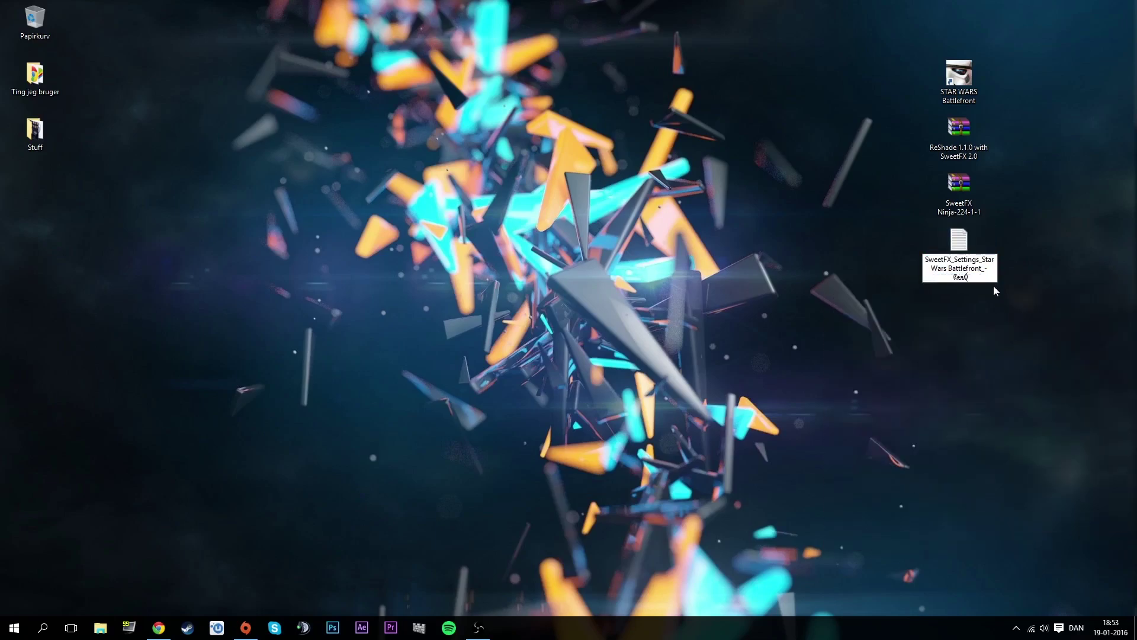
key(BackSpace)
key(BackSpace)
key(BackSpace)
key(BackSpace)
key(BackSpace)
key(BackSpace)
key(BackSpace)
key(BackSpace)
key(BackSpace)
key(BackSpace)
key(BackSpace)
key(BackSpace)
key(BackSpace)
key(BackSpace)
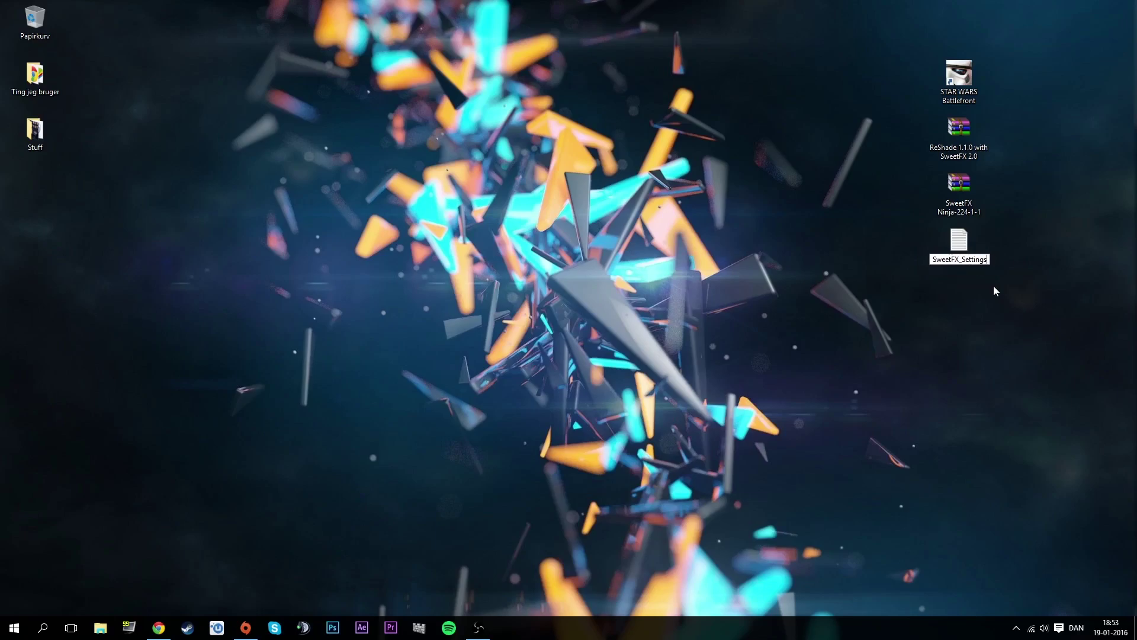
key(Left)
key(BackSpace)
text(s)
key(Return)
click(964, 318)
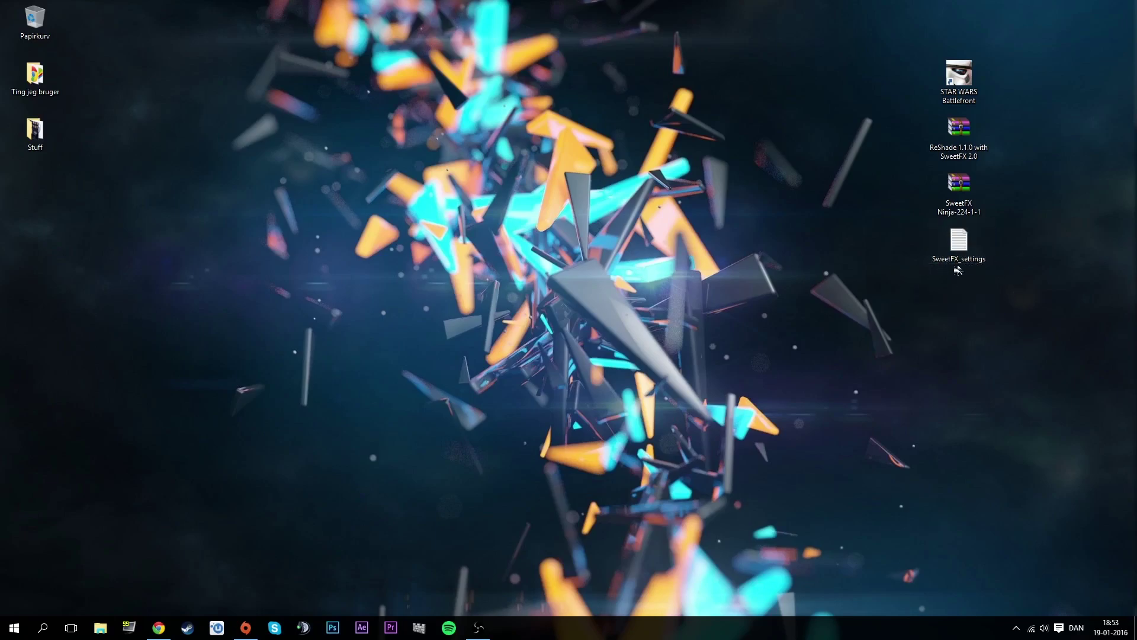
Extract the ReShade 1.1.0 with SweetFX 2.0 and SweetFX Ninja-224-1-1 archives into their own folders on the desktop.
right_click(955, 147)
click(876, 142)
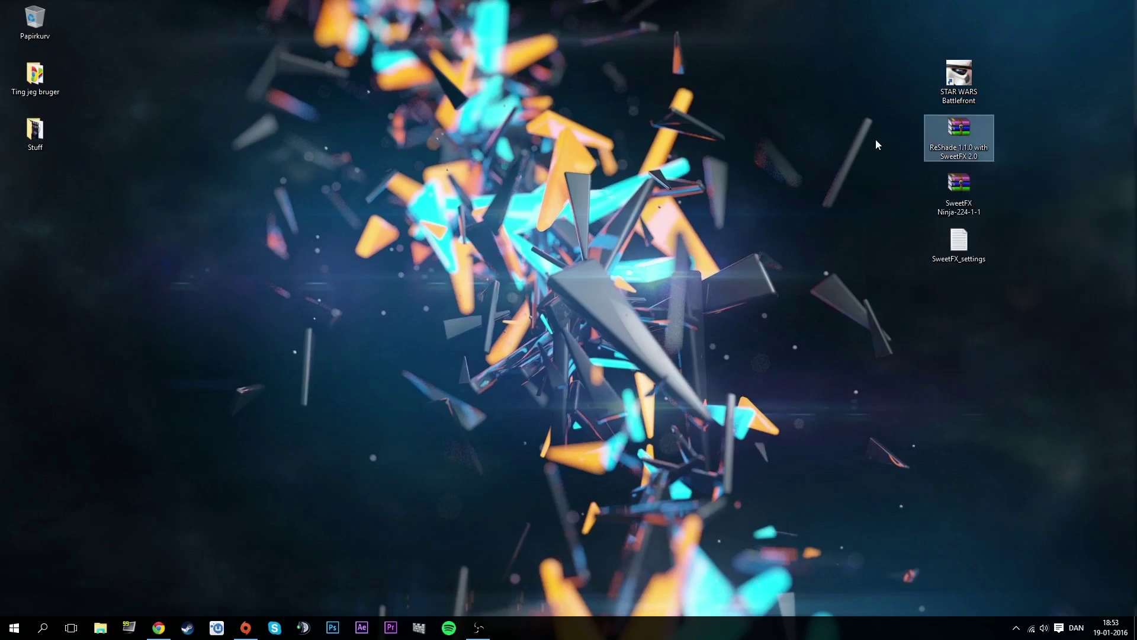
right_click(977, 141)
click(980, 162)
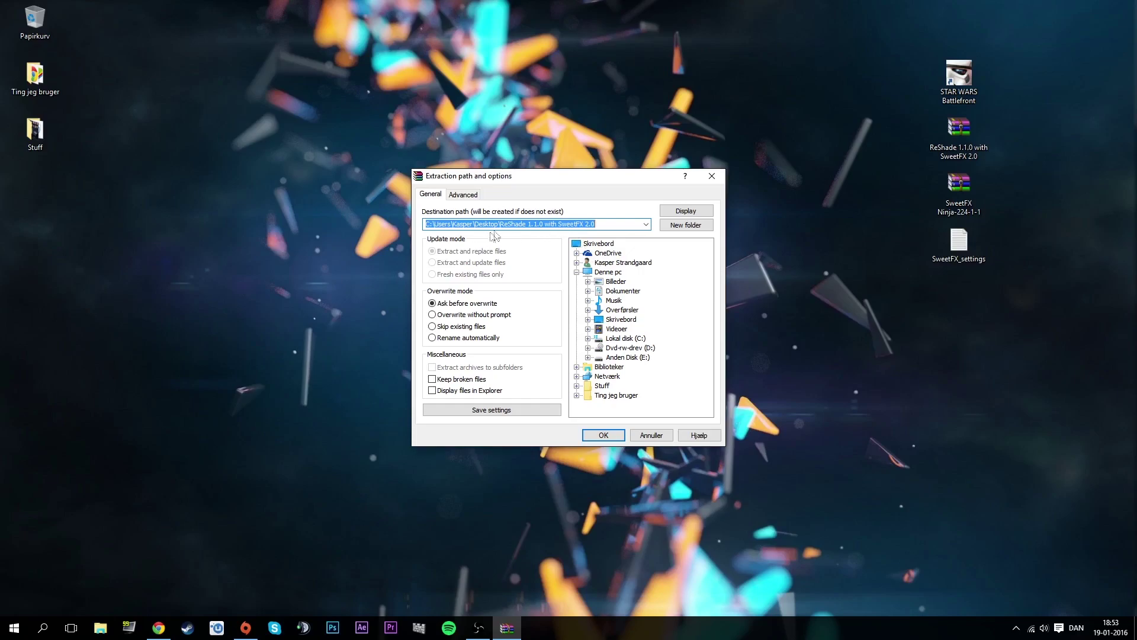
click(594, 436)
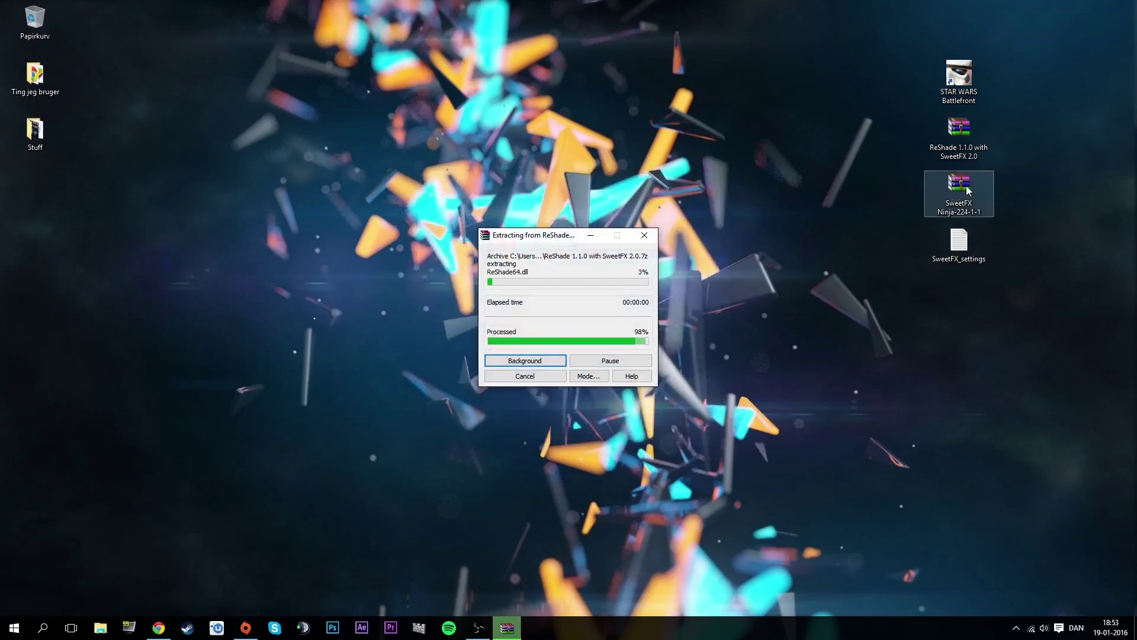
right_click(965, 186)
click(1000, 211)
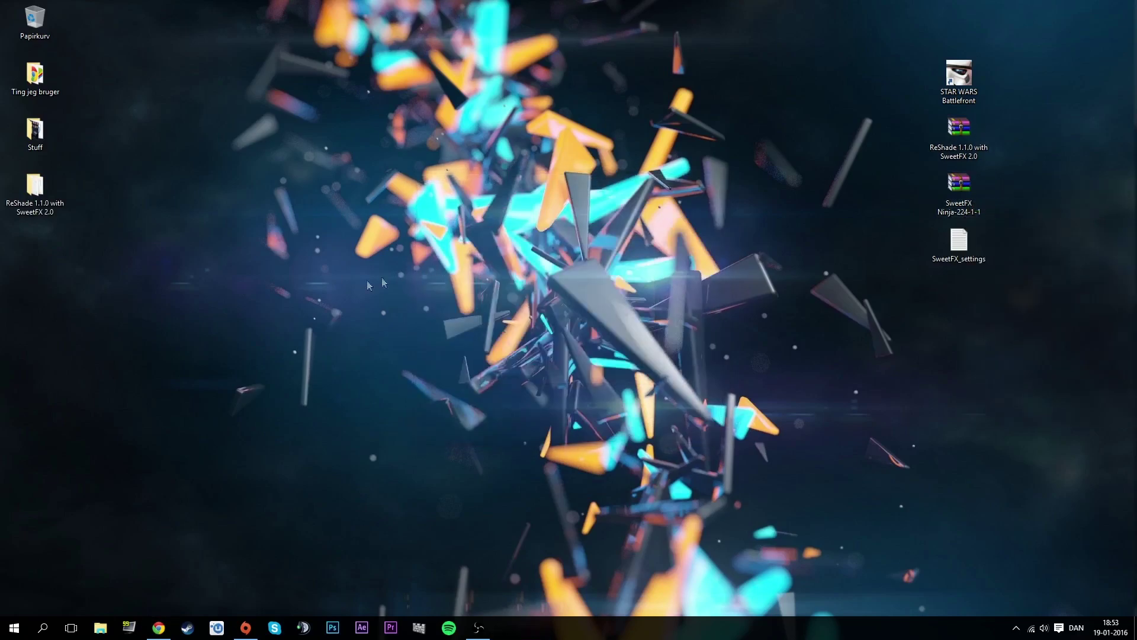
Place the extracted ReShade and SweetFX Ninja folders on the desktop beside their matching archives.
drag(115, 298, 3, 170)
drag(46, 201, 877, 142)
click(652, 240)
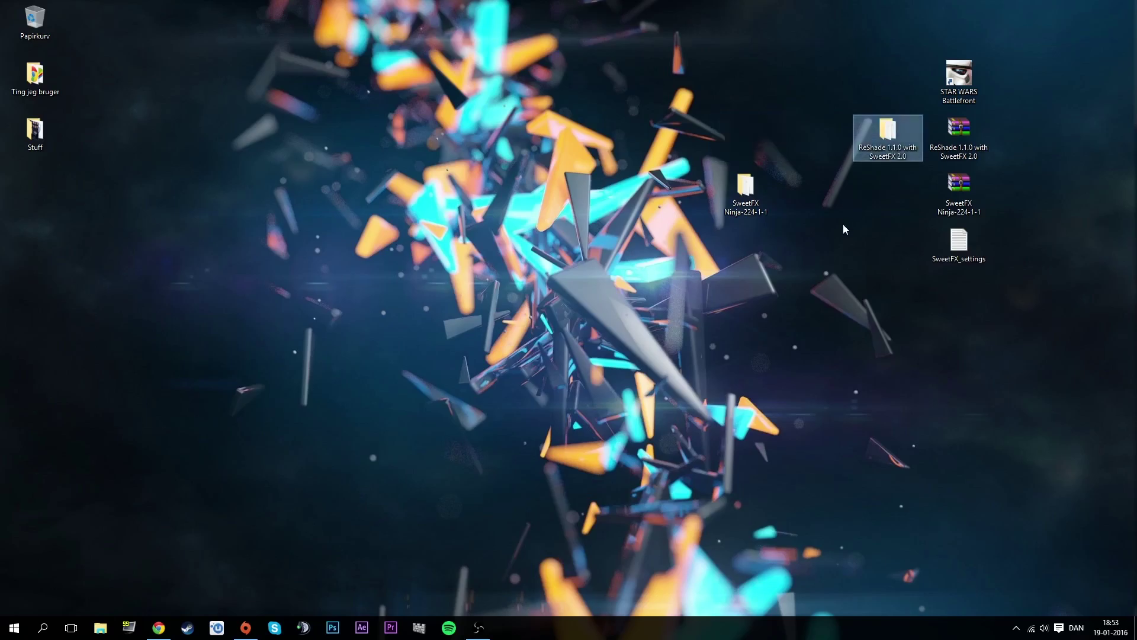
drag(745, 190, 887, 190)
Launch ReShade Setup from the ReShade 1.1.0 with SweetFX 2.0 folder, close the folder window, and reposition the setup window on the desktop.
click(865, 142)
double_click(883, 137)
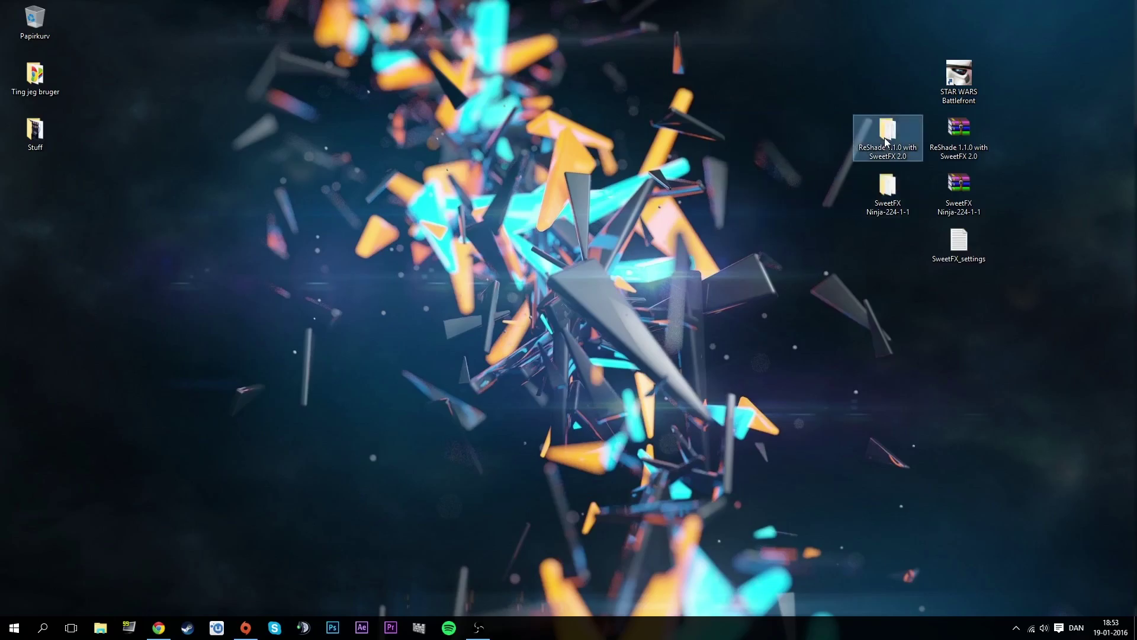
drag(638, 99, 410, 38)
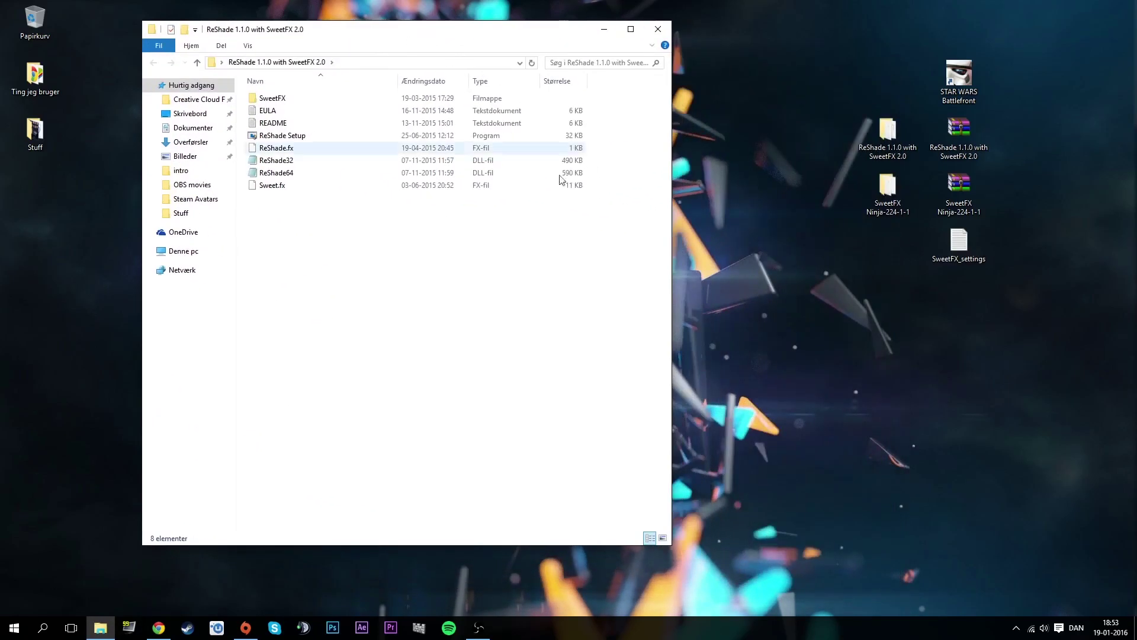
click(289, 138)
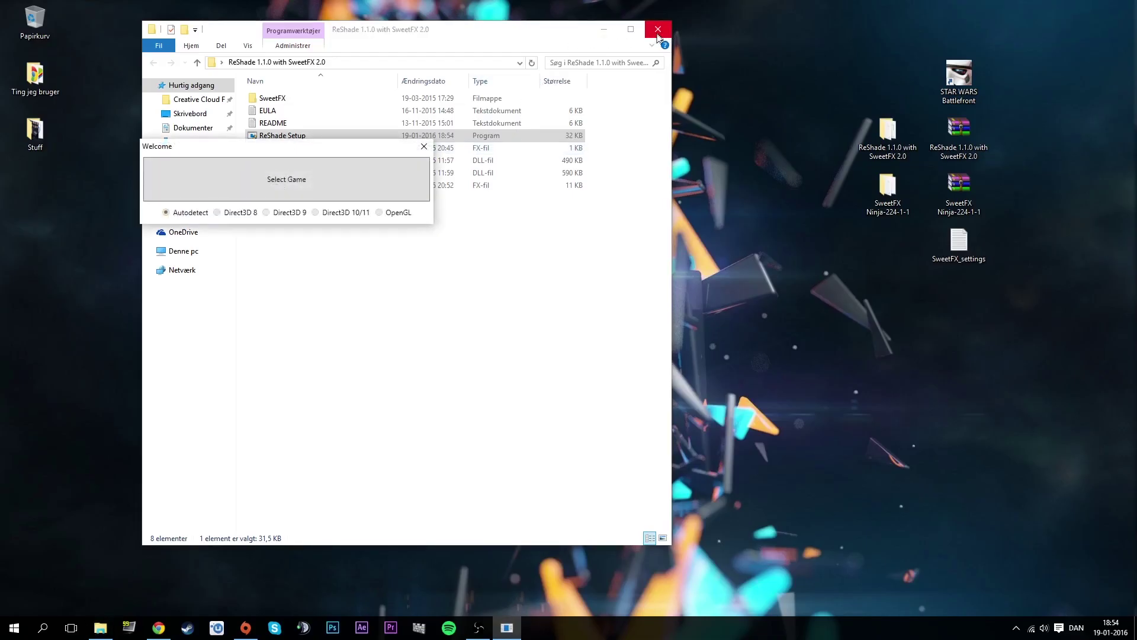
click(658, 31)
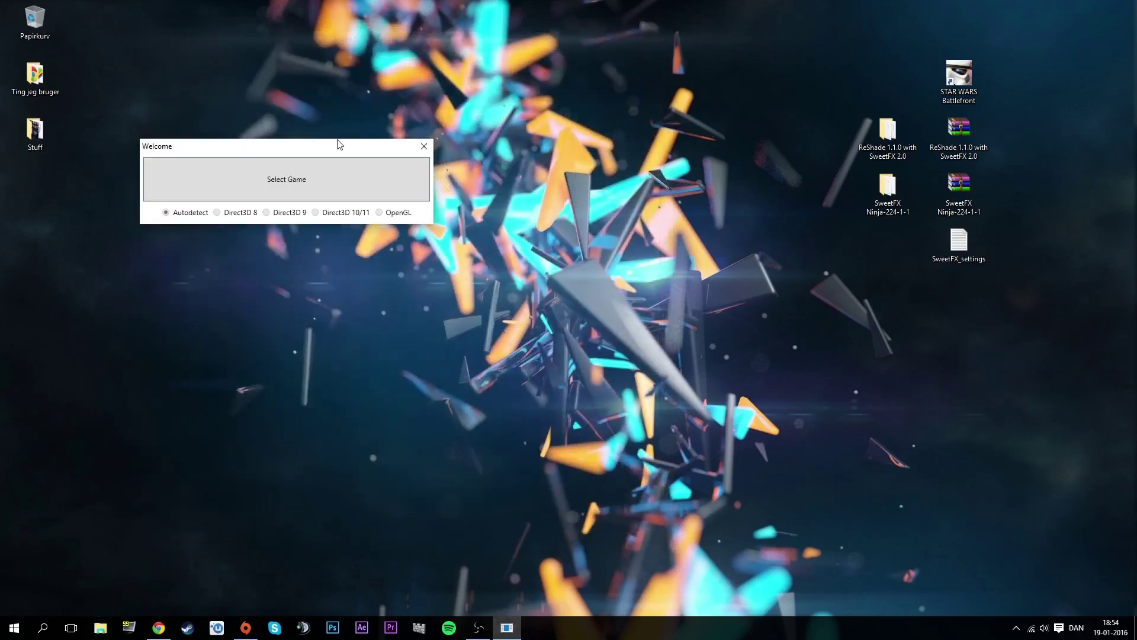
drag(338, 144, 620, 97)
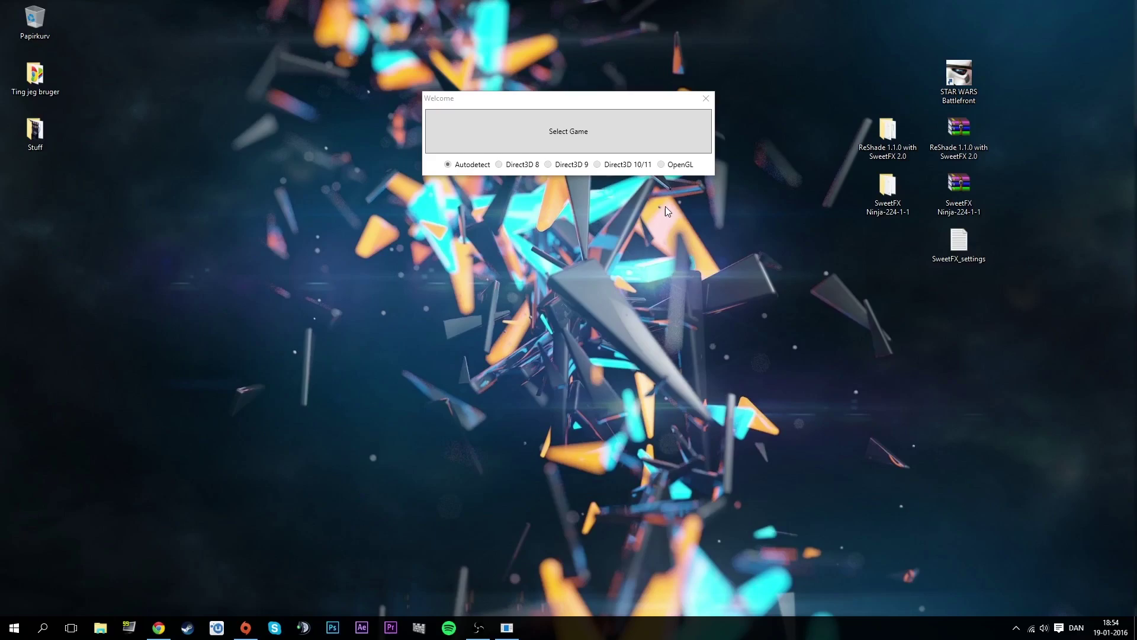
drag(629, 102, 655, 101)
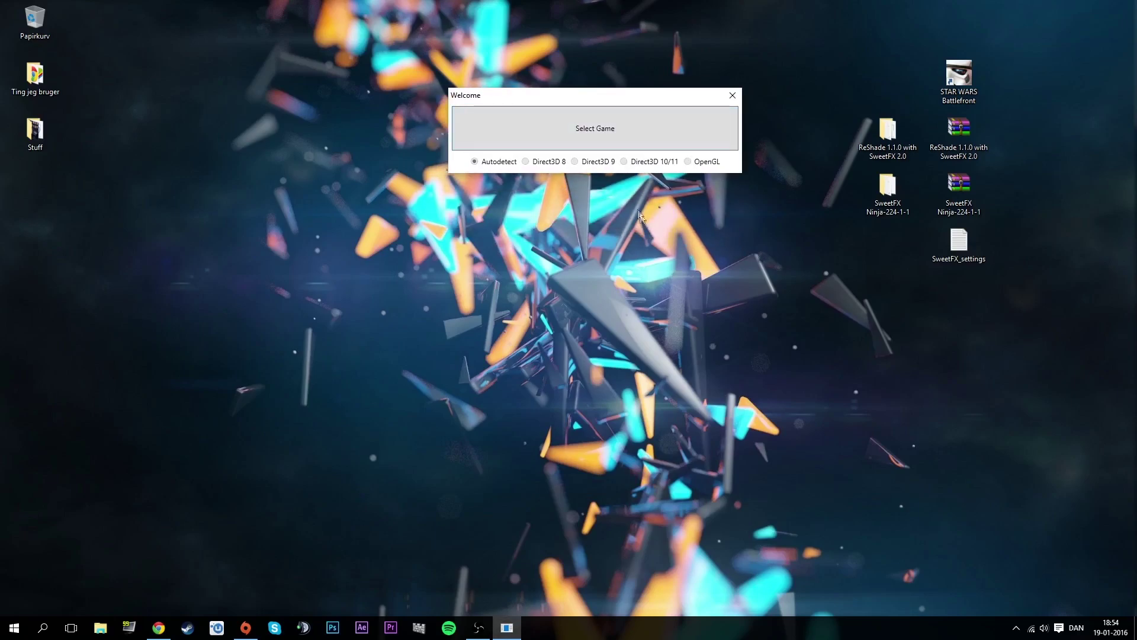
Browse for the game in ReShade Setup and select starwarsbattlefront in the Origin\STAR WARS Battlefront folder on drive E.
click(606, 133)
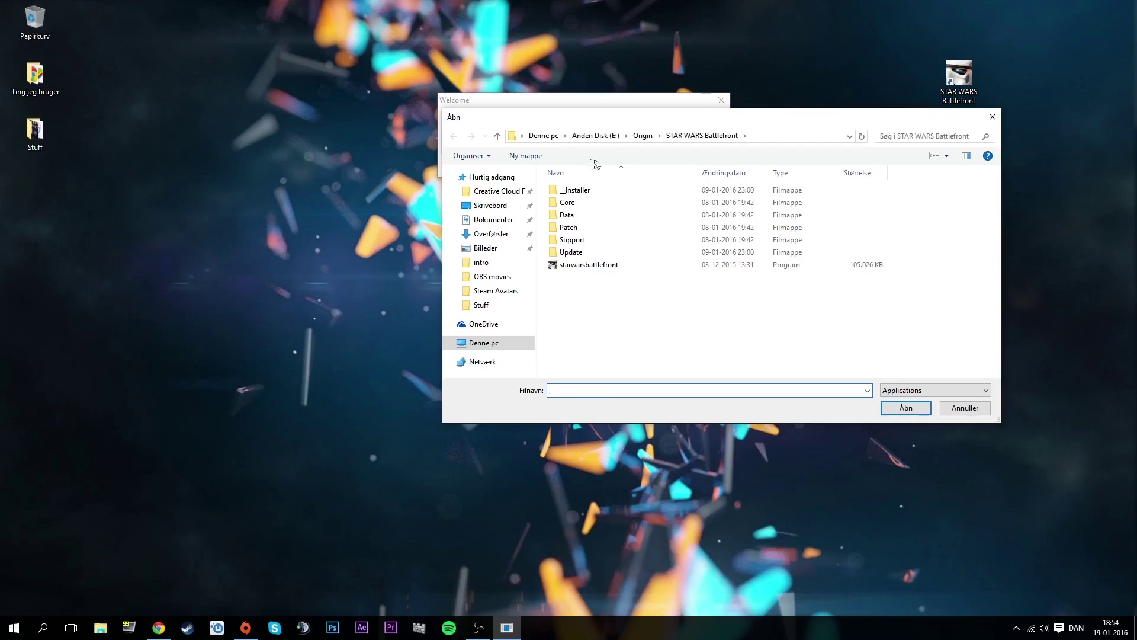
click(492, 342)
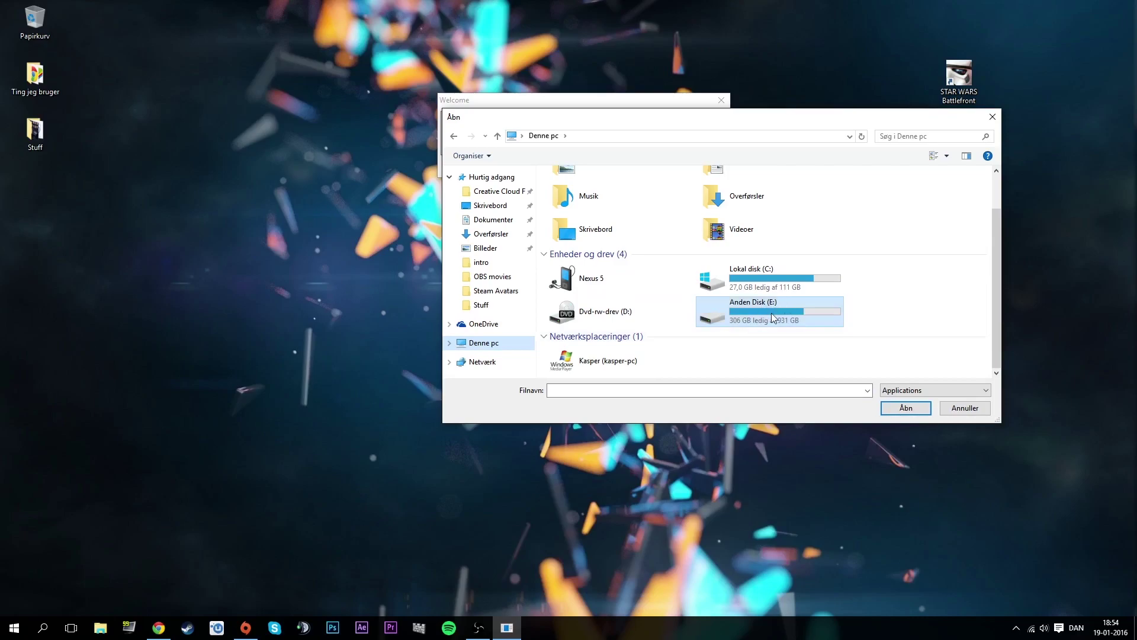
double_click(759, 320)
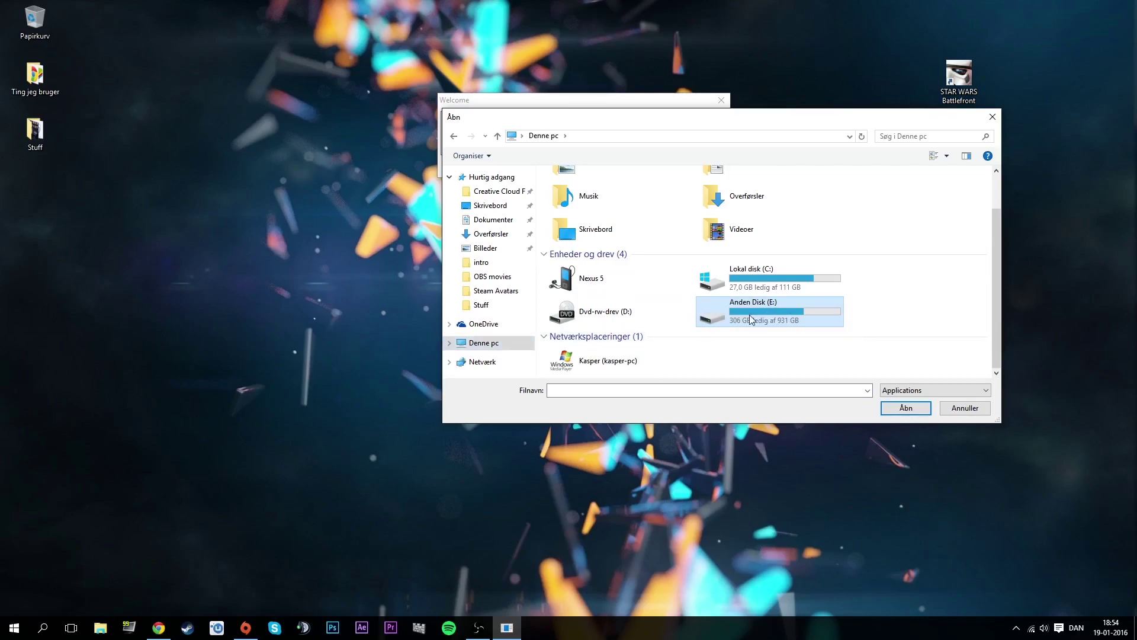
scroll(764, 308, down, 2)
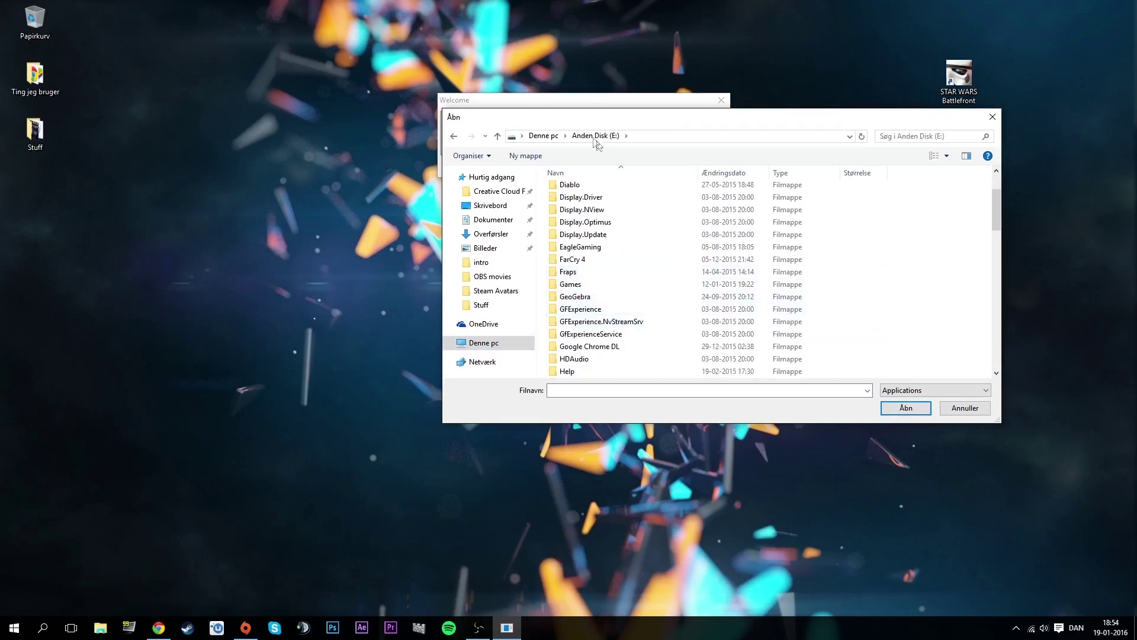
scroll(858, 279, down, 3)
key(alt+Left)
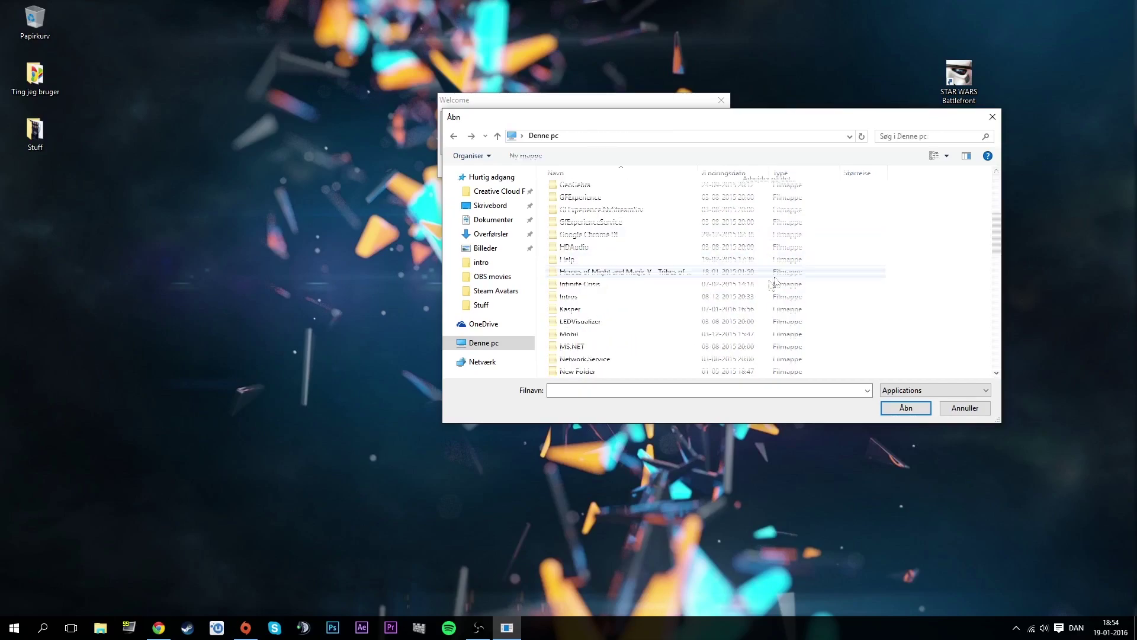
double_click(764, 323)
scroll(670, 302, down, 2)
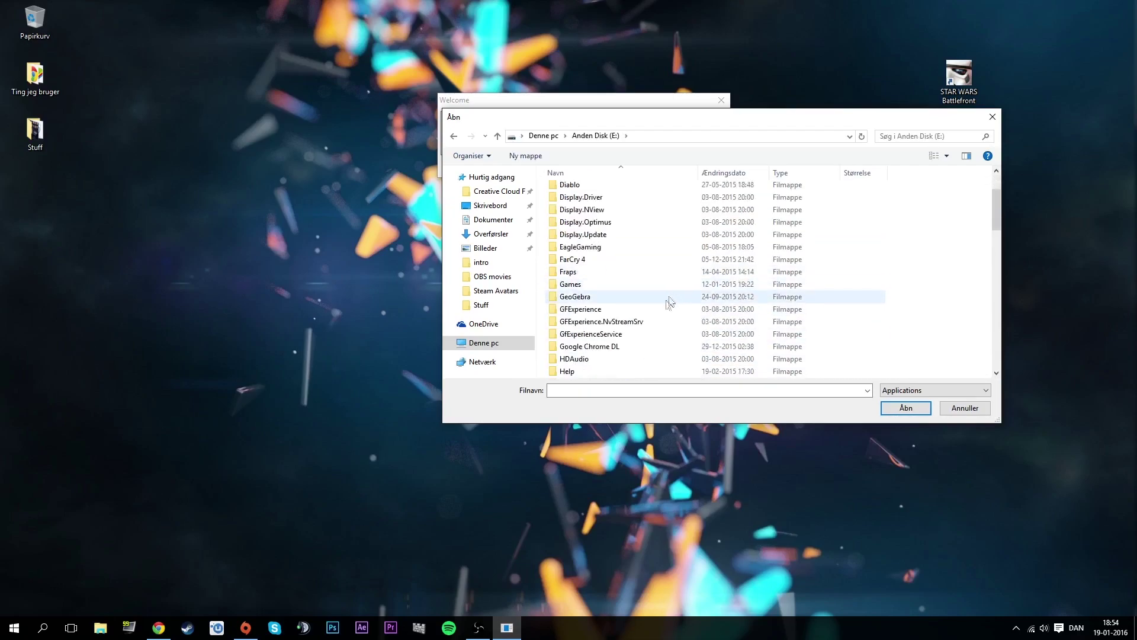
scroll(670, 303, down, 10)
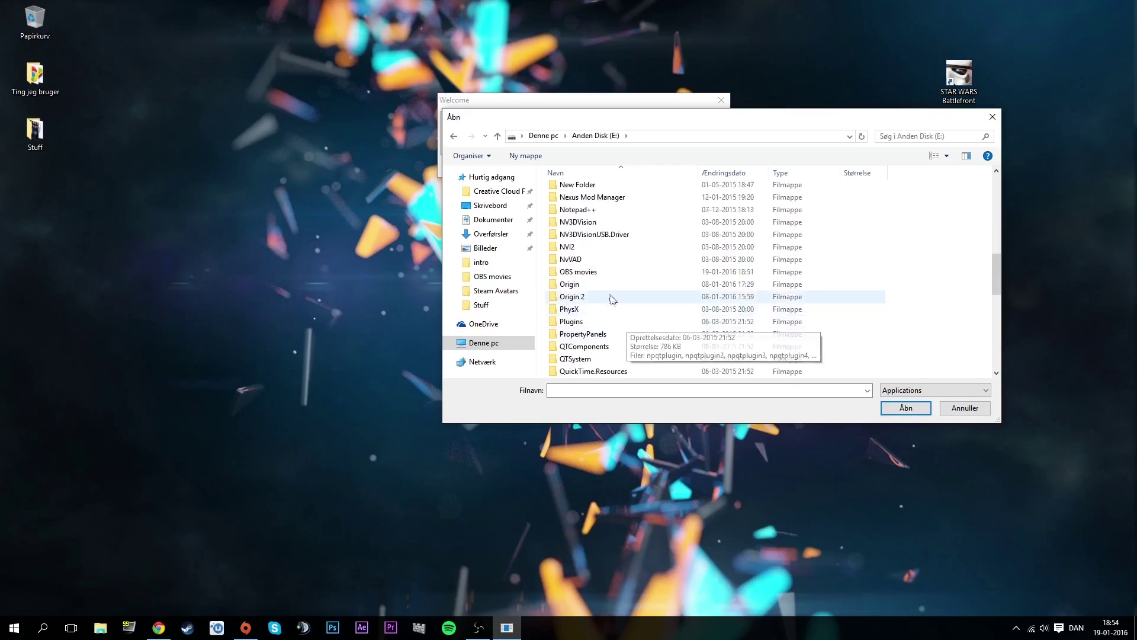
double_click(600, 284)
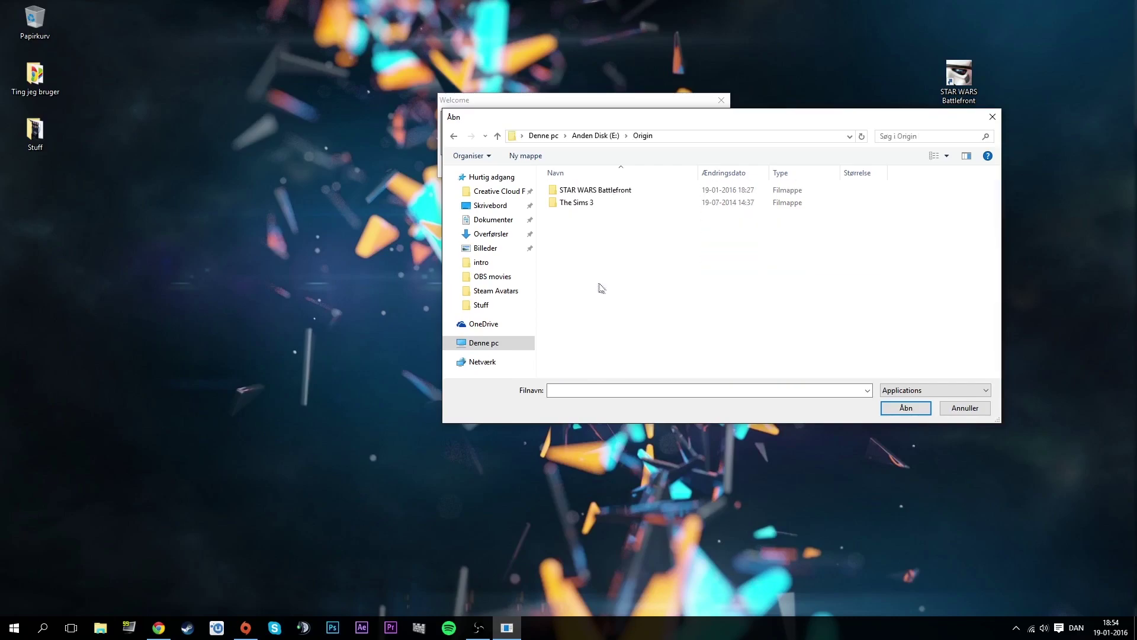
double_click(614, 196)
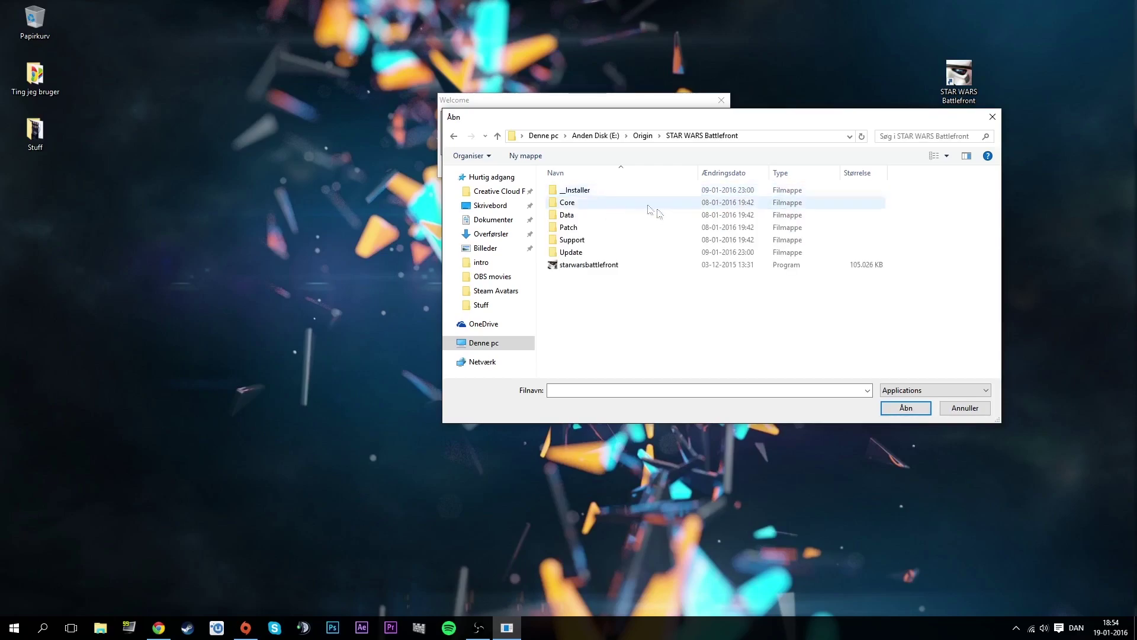
click(594, 266)
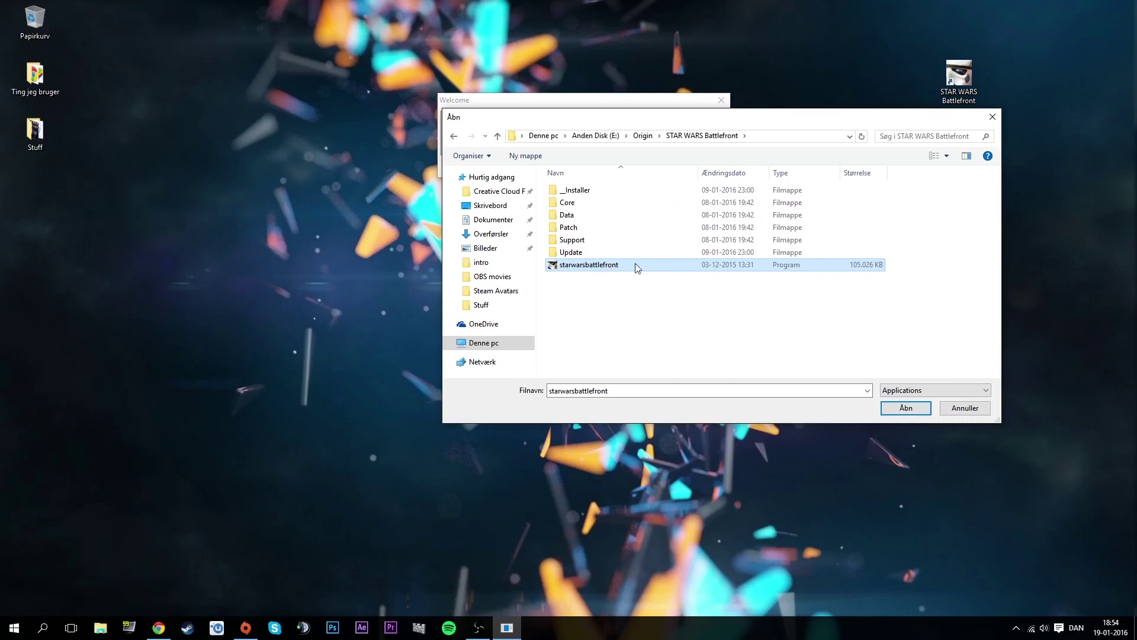
Examine the file properties of the starwarsbattlefront program and close them.
right_click(635, 265)
click(705, 528)
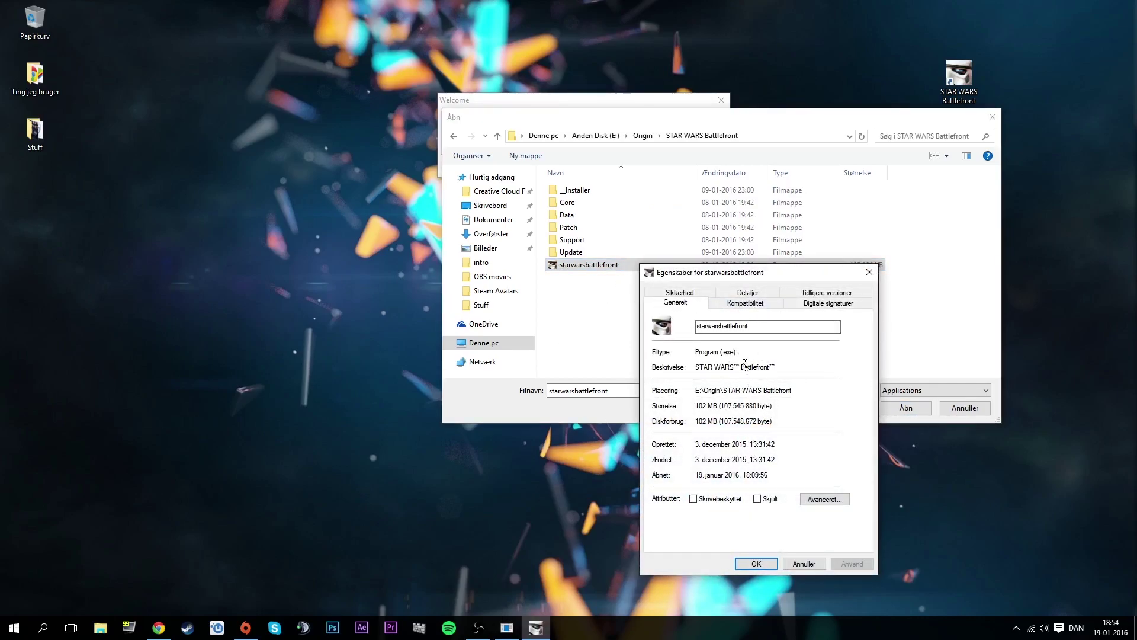
click(869, 272)
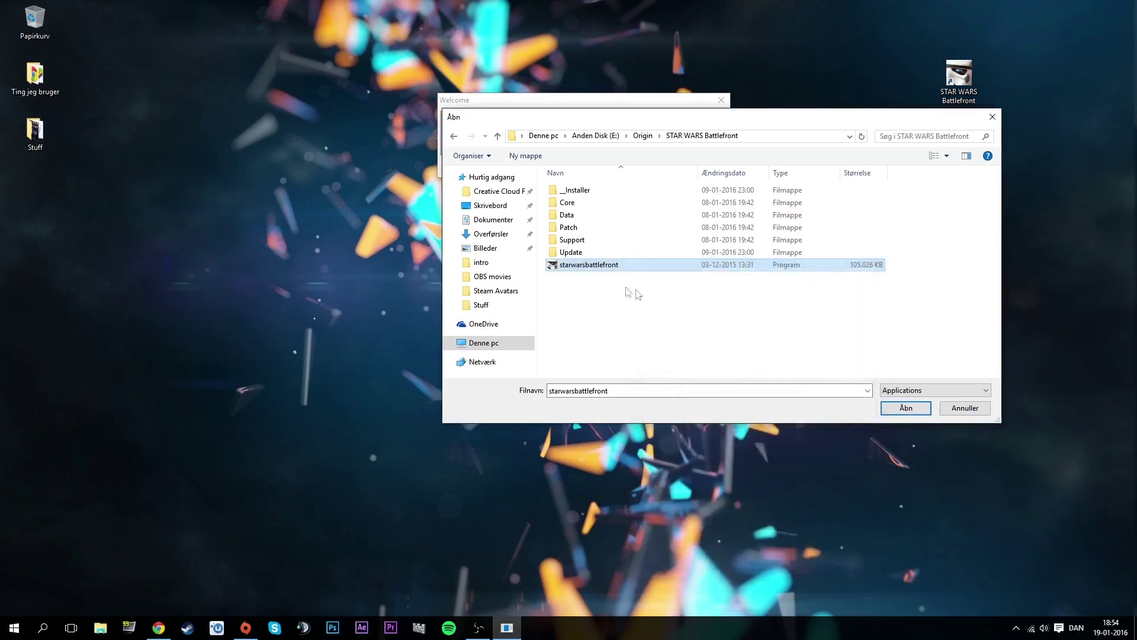
Open starwarsbattlefront as the game in ReShade Setup and choose Direct3D 10/11 as its rendering API.
click(905, 408)
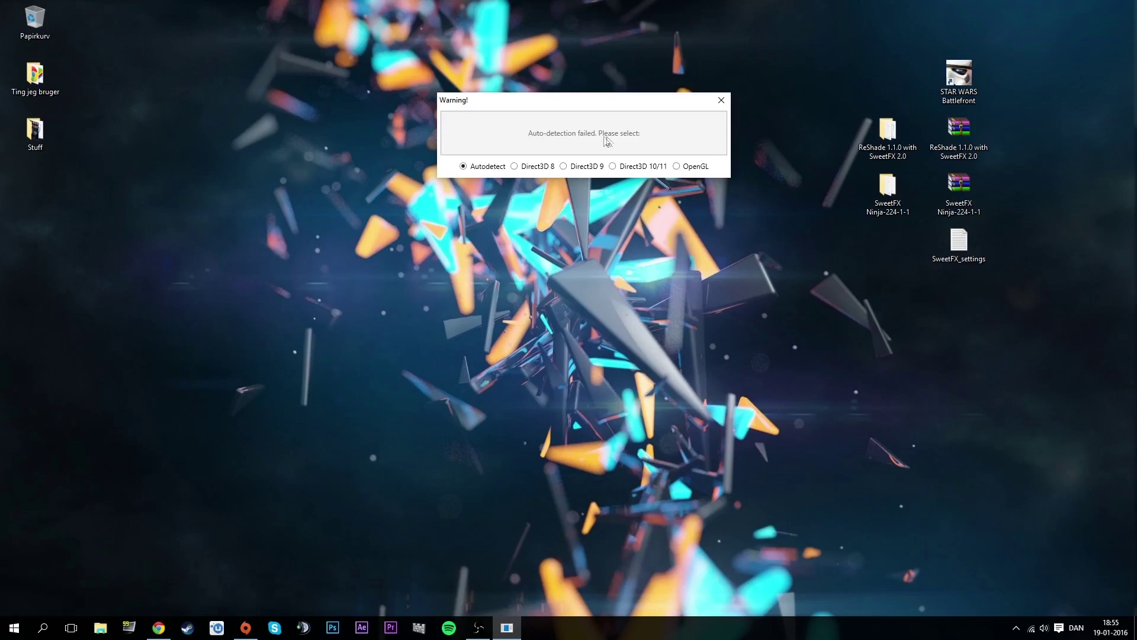
click(627, 169)
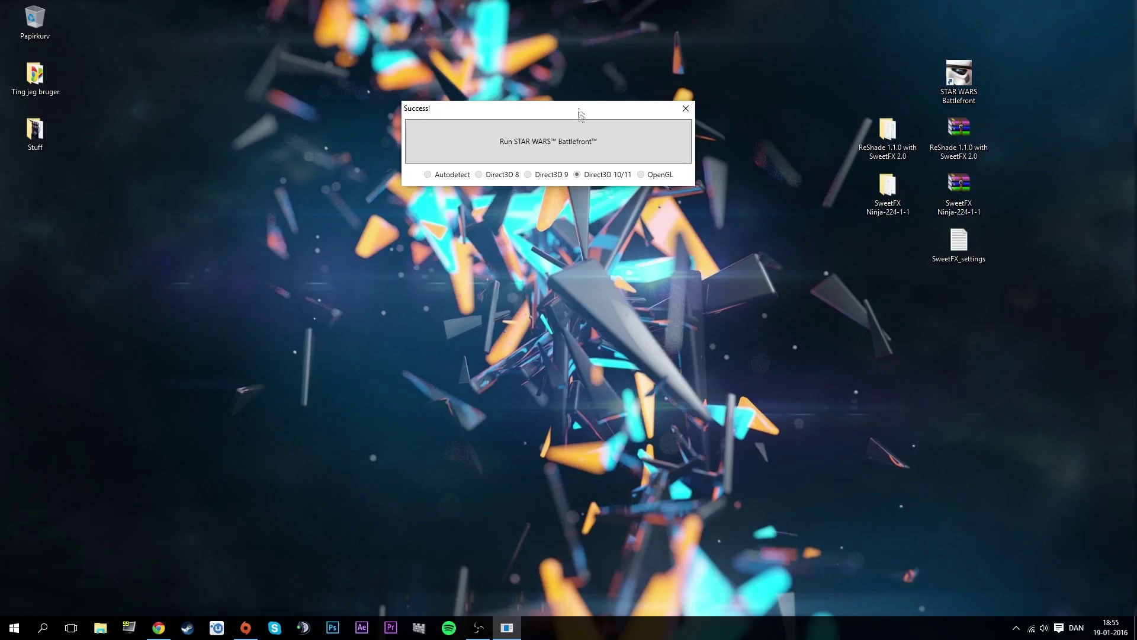
Open the Origin\STAR WARS Battlefront folder on drive E in a new file window.
key(super+e)
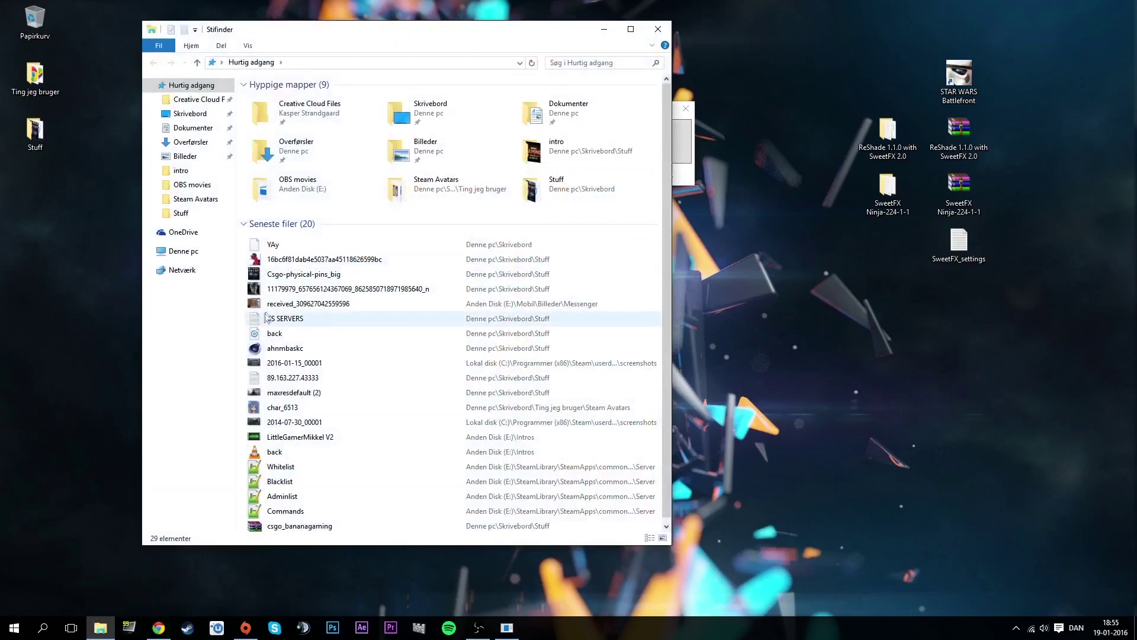
click(191, 234)
click(183, 251)
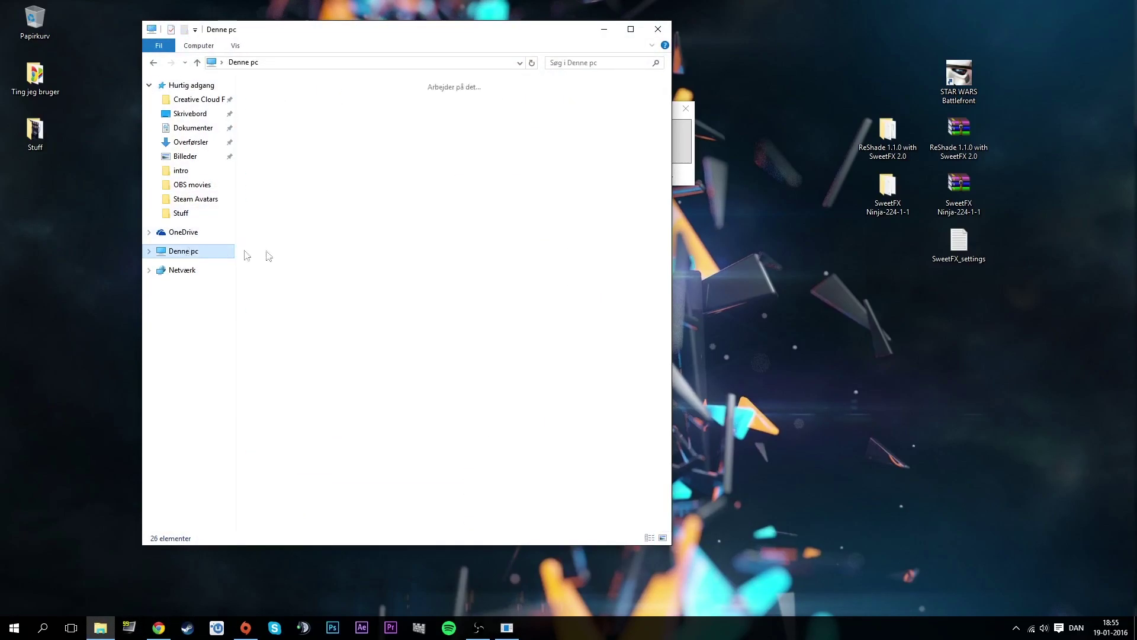
double_click(450, 325)
scroll(293, 379, down, 4)
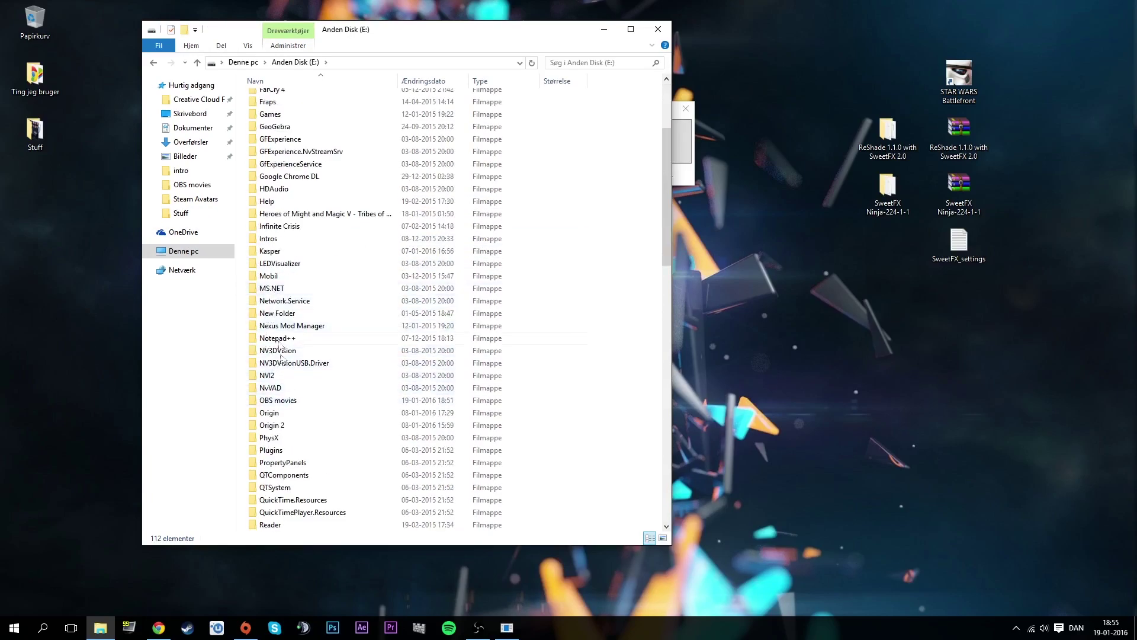
double_click(292, 414)
double_click(290, 107)
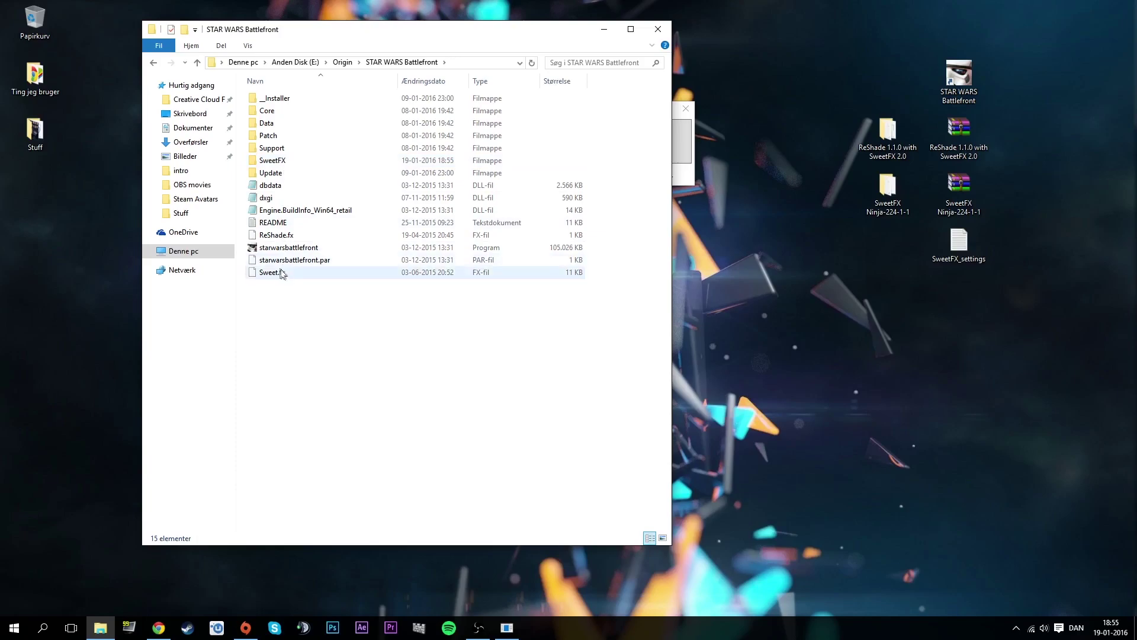
Reposition the game folder and ReShade Setup windows on the desktop, and open the game's SweetFX subfolder.
drag(544, 40, 445, 40)
drag(612, 113, 631, 31)
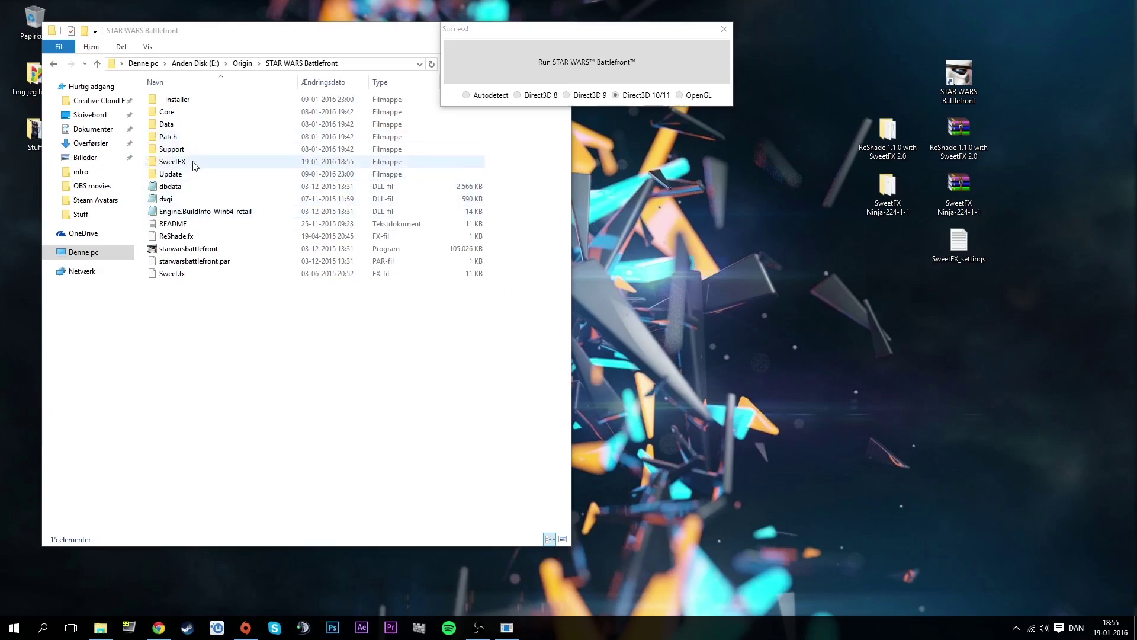
drag(817, 256, 848, 341)
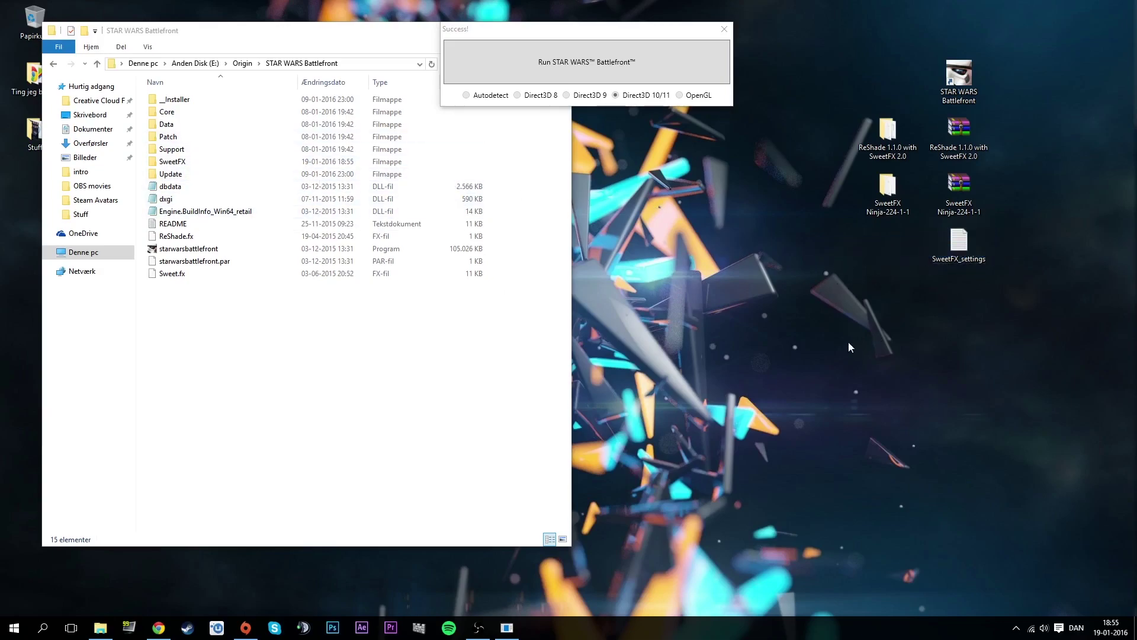
double_click(212, 169)
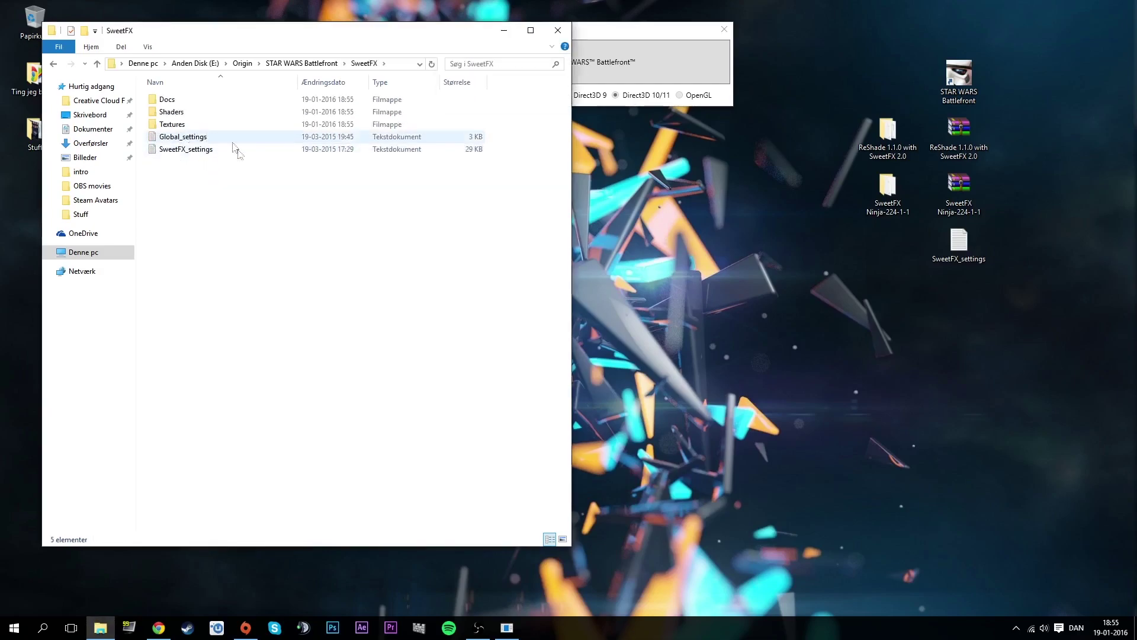
drag(221, 240, 177, 246)
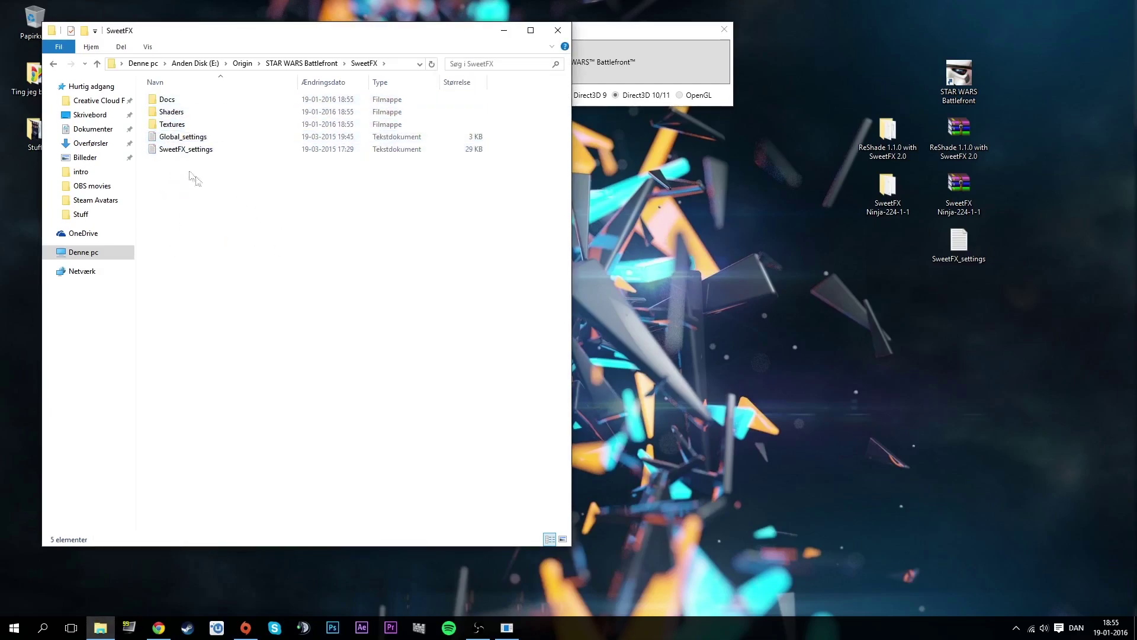
click(189, 151)
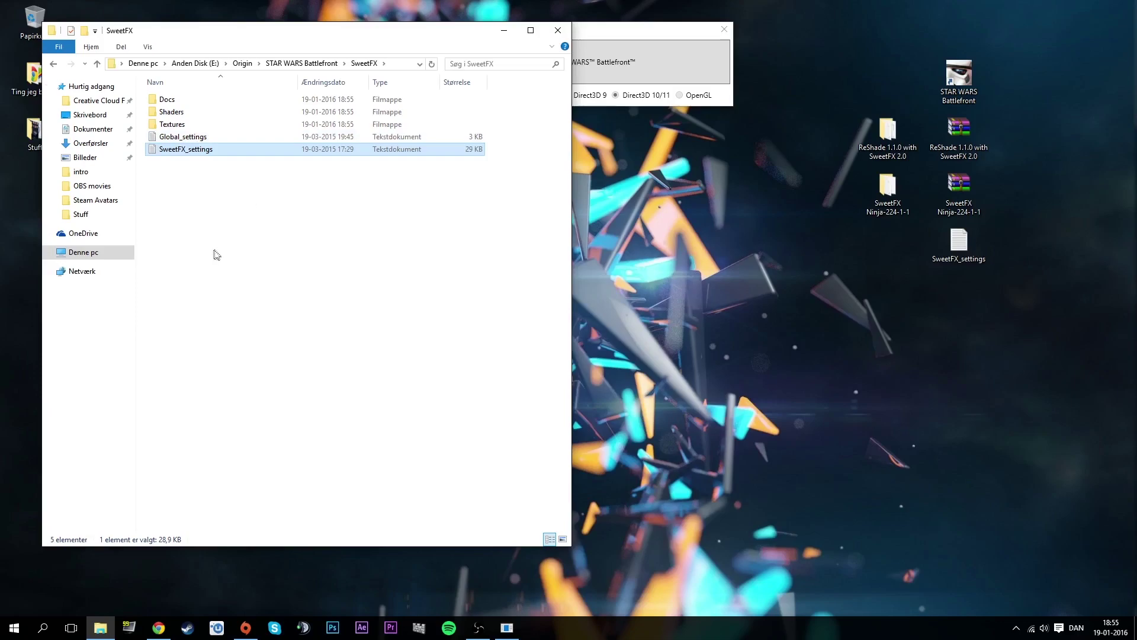
key(ctrl+c)
click(681, 403)
key(ctrl+v)
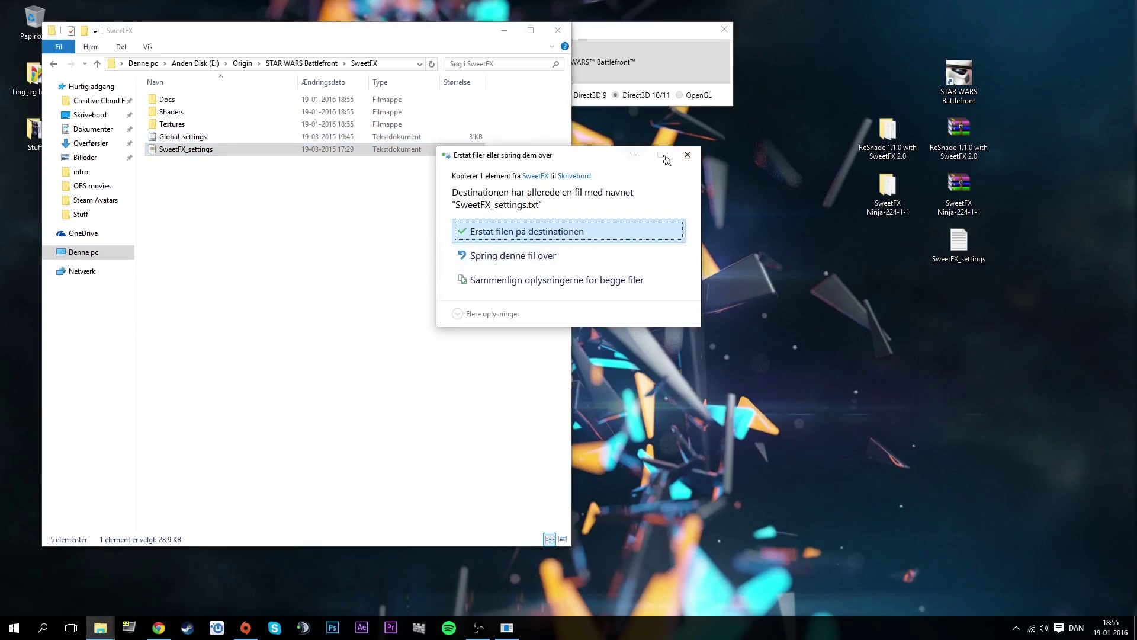
key(Return)
click(386, 215)
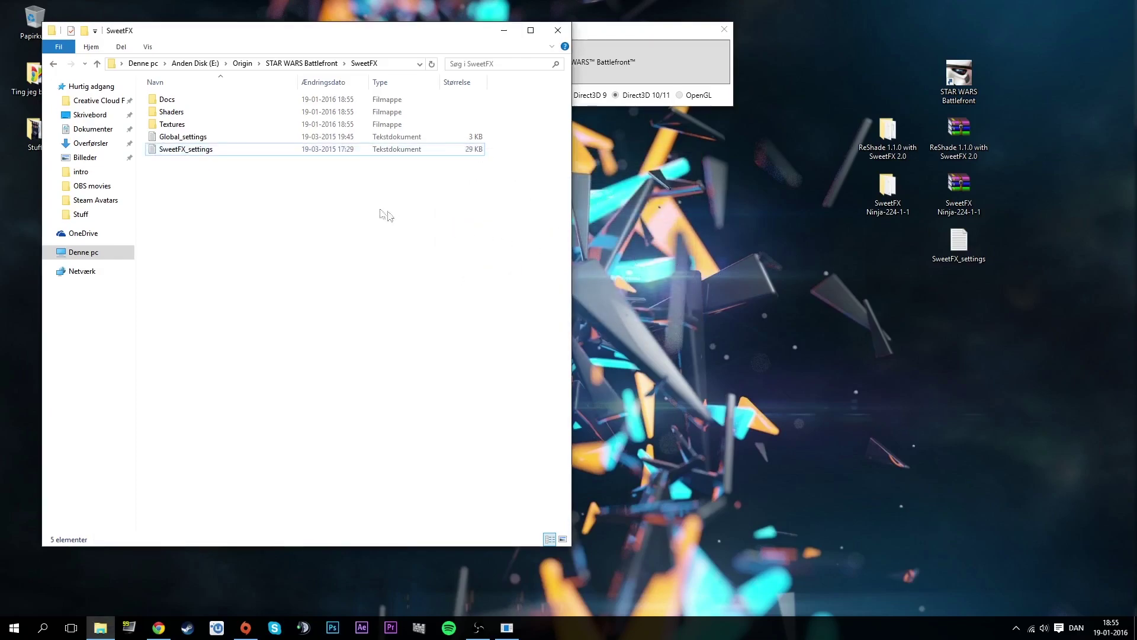
Create a new folder named Backup on the desktop.
right_click(723, 278)
mouse_move(799, 389)
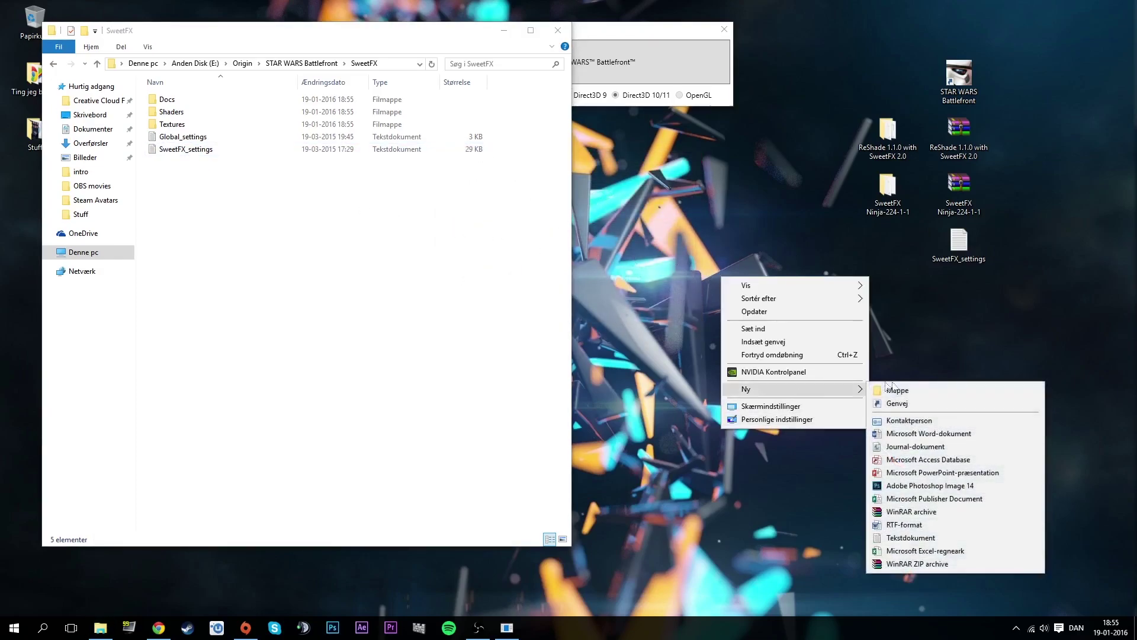
click(912, 392)
text(Back)
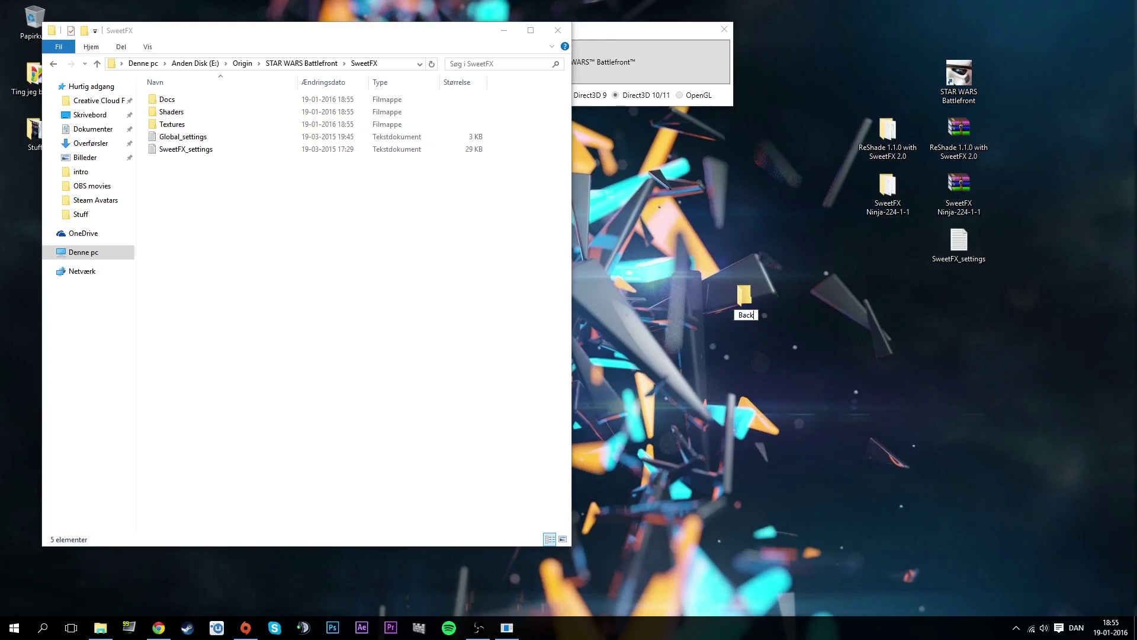
text(up)
key(Return)
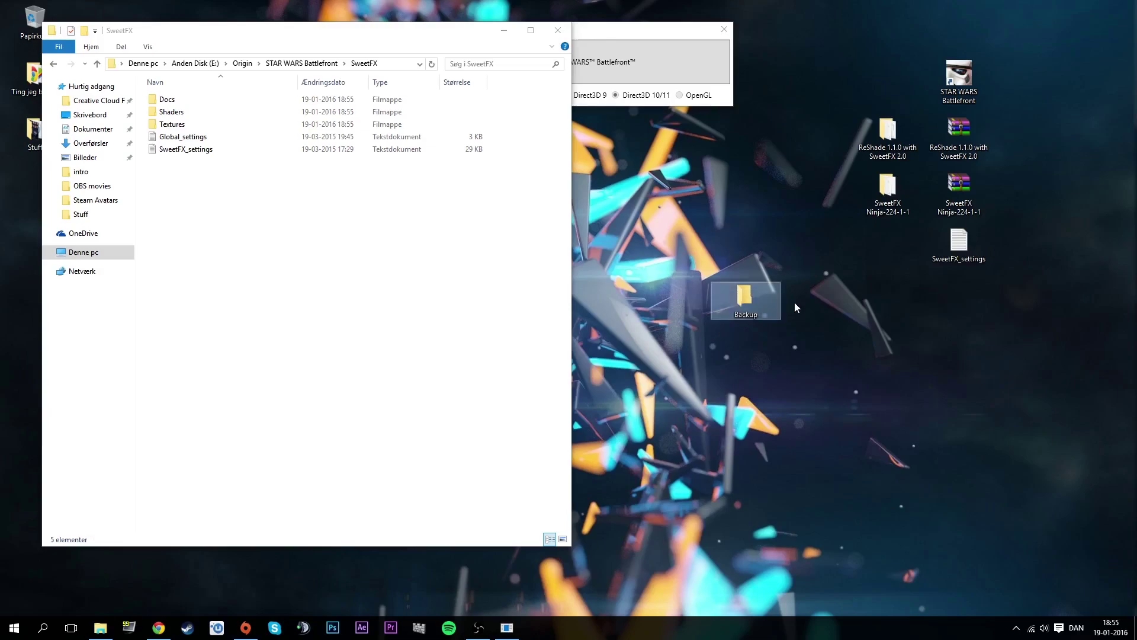
drag(650, 325, 708, 279)
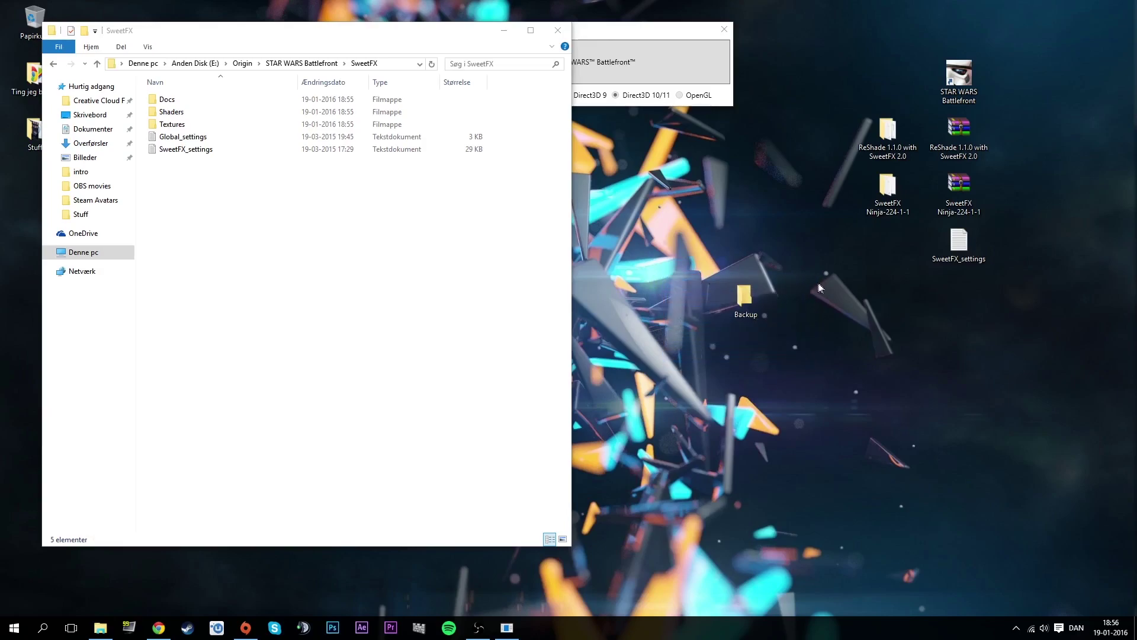
Copy the original SweetFX_settings file from the game's SweetFX folder into the Backup folder and close both folder windows.
double_click(744, 294)
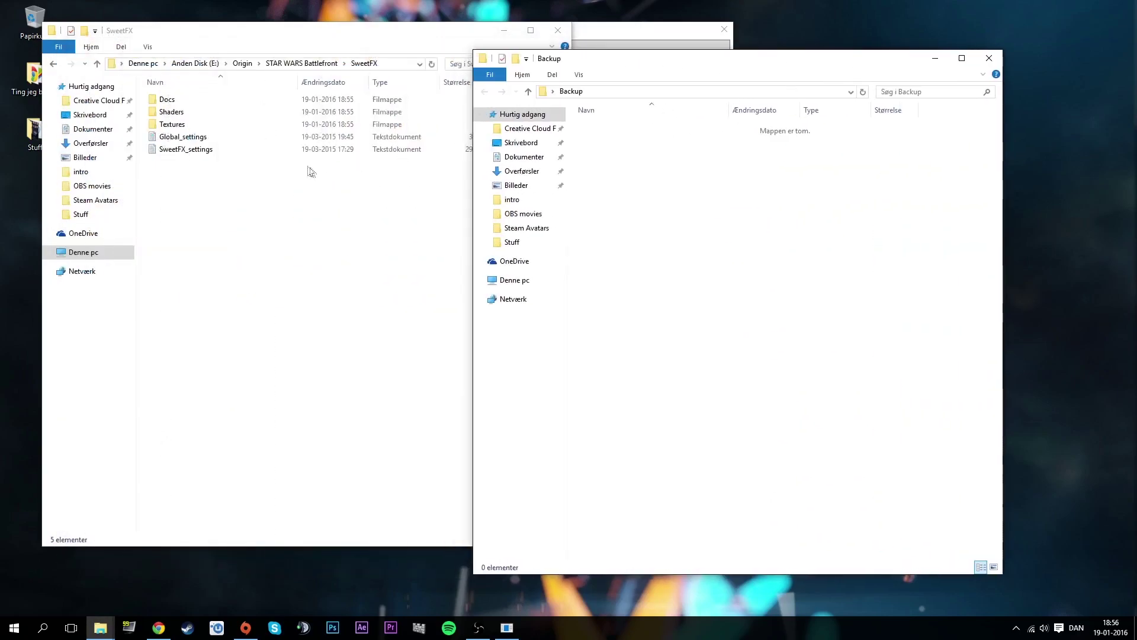
drag(221, 150, 703, 241)
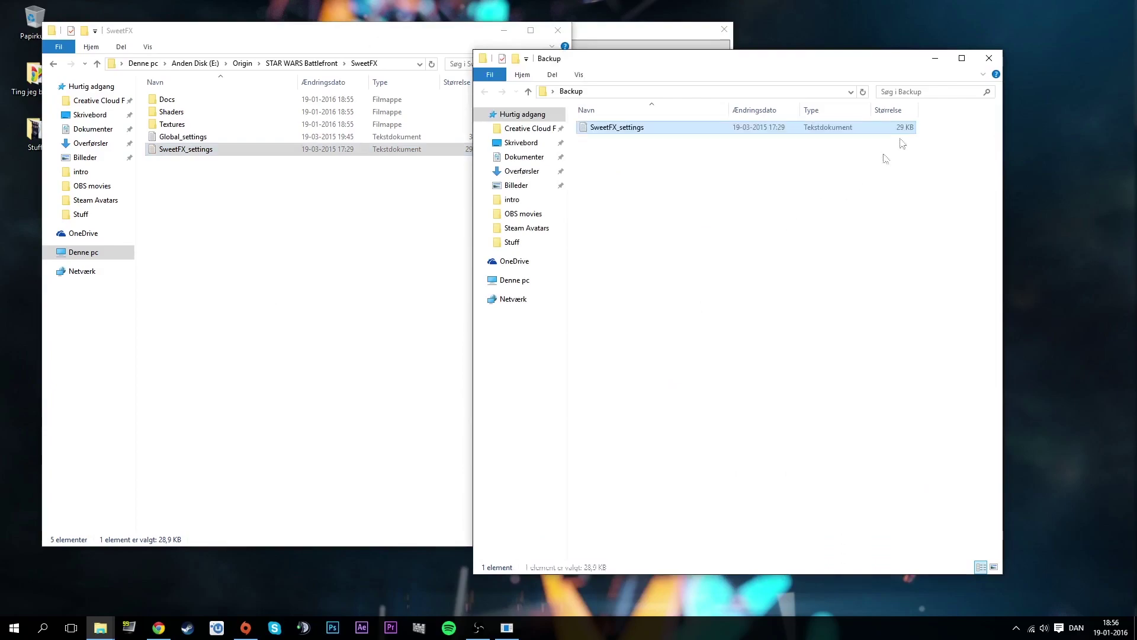
click(989, 58)
click(557, 30)
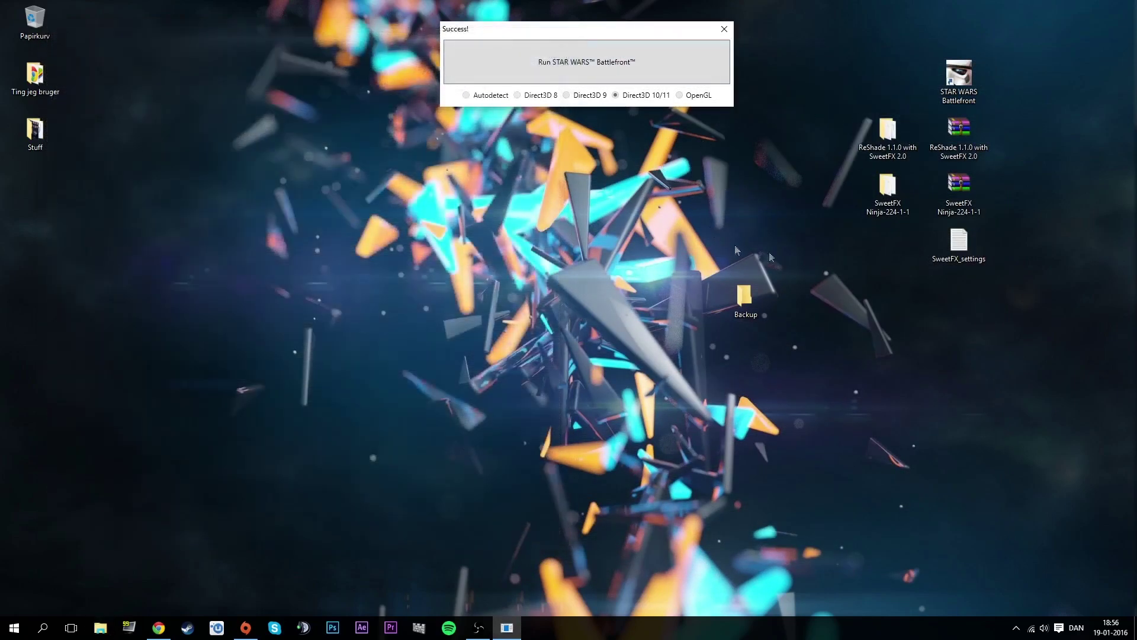
Launch SfxNinja from the SweetFX Ninja-224-1-1 folder, close the folder window, and reposition the SweetFX Ninja window.
double_click(887, 189)
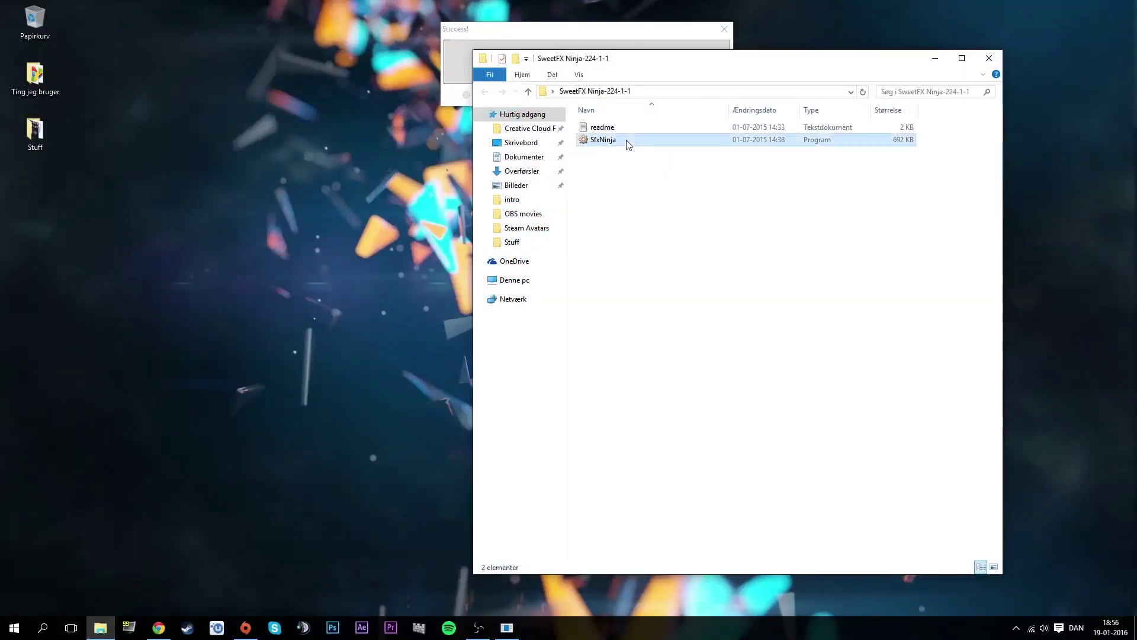
double_click(628, 145)
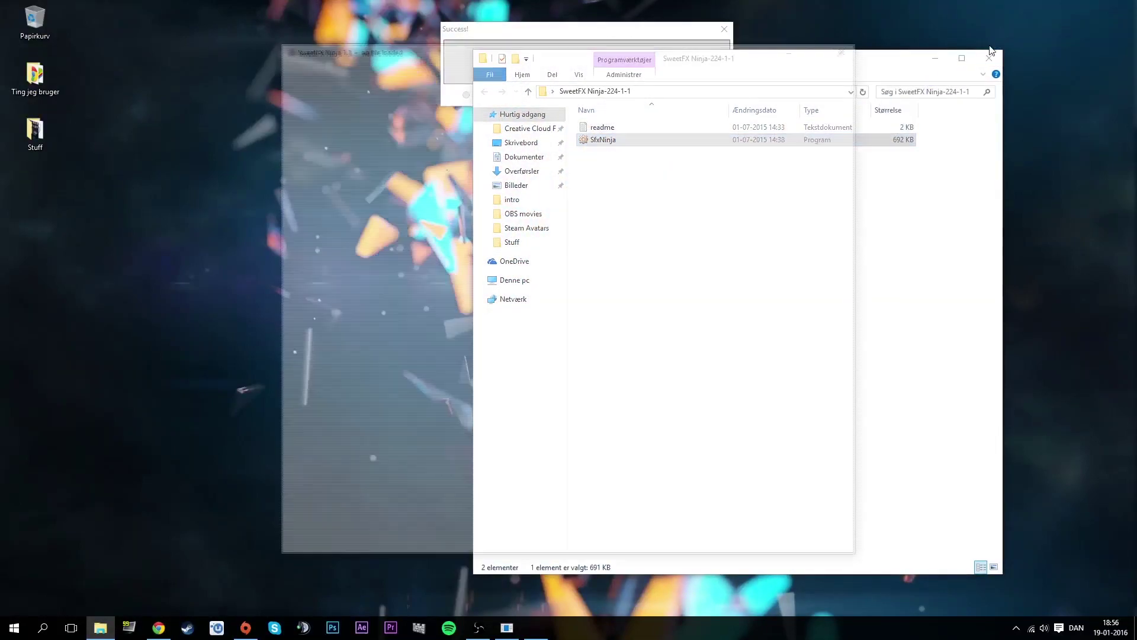
click(989, 57)
drag(724, 56, 583, 60)
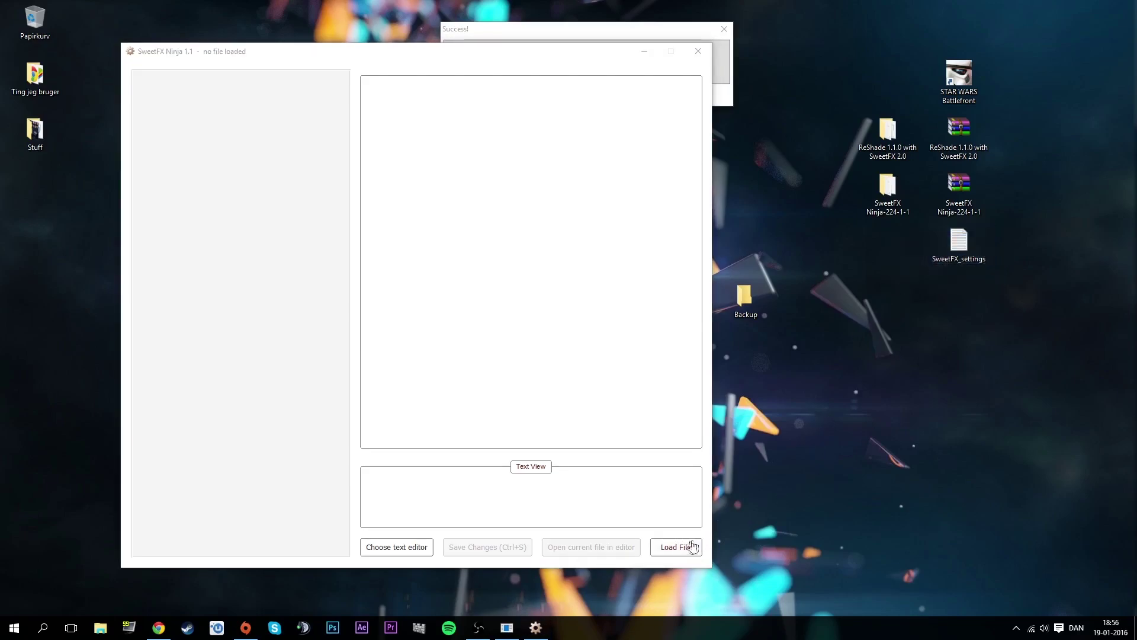
Load the desktop's SweetFX_settings file into SweetFX Ninja and review its HDR, LumaSharpen, Lift Gamma Gain, Vibrance and Curves settings.
click(676, 546)
click(173, 158)
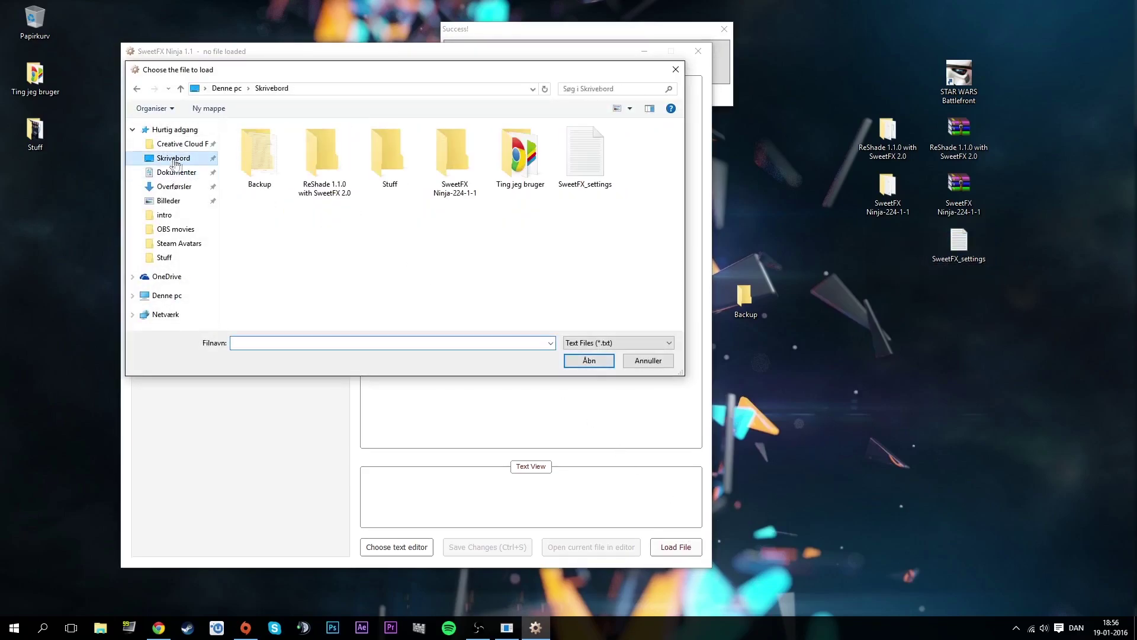
click(572, 187)
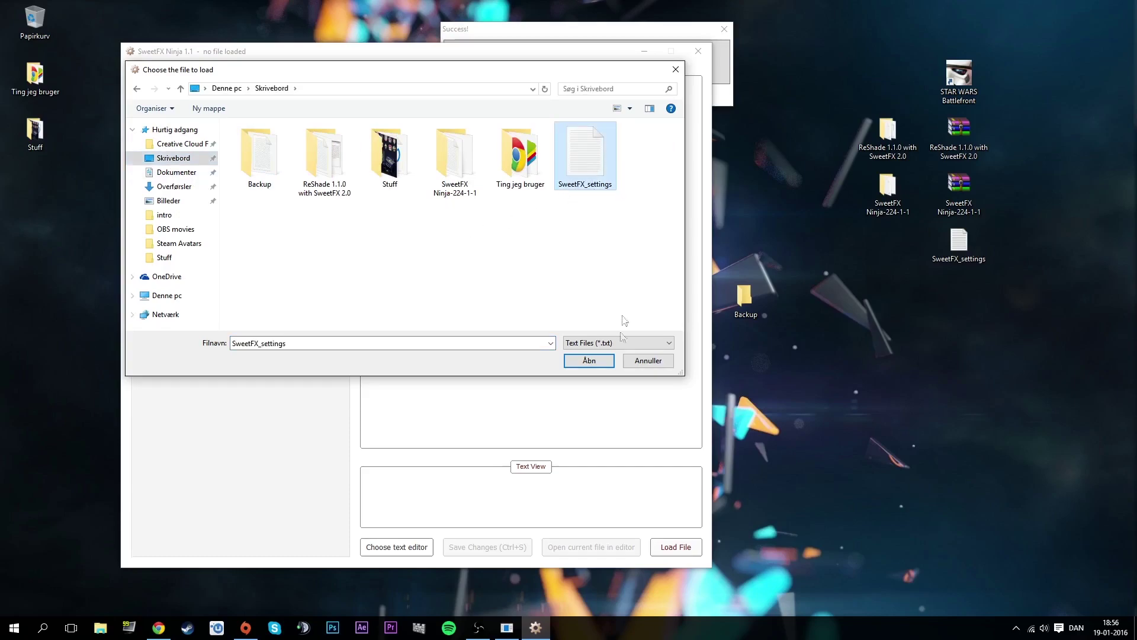
click(589, 360)
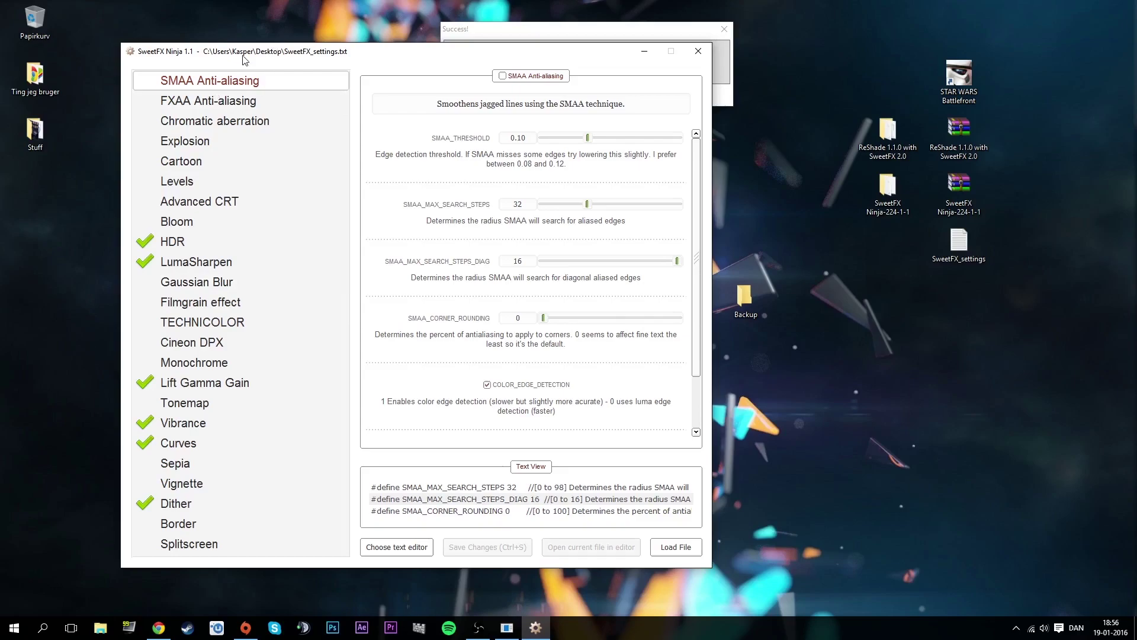
click(254, 241)
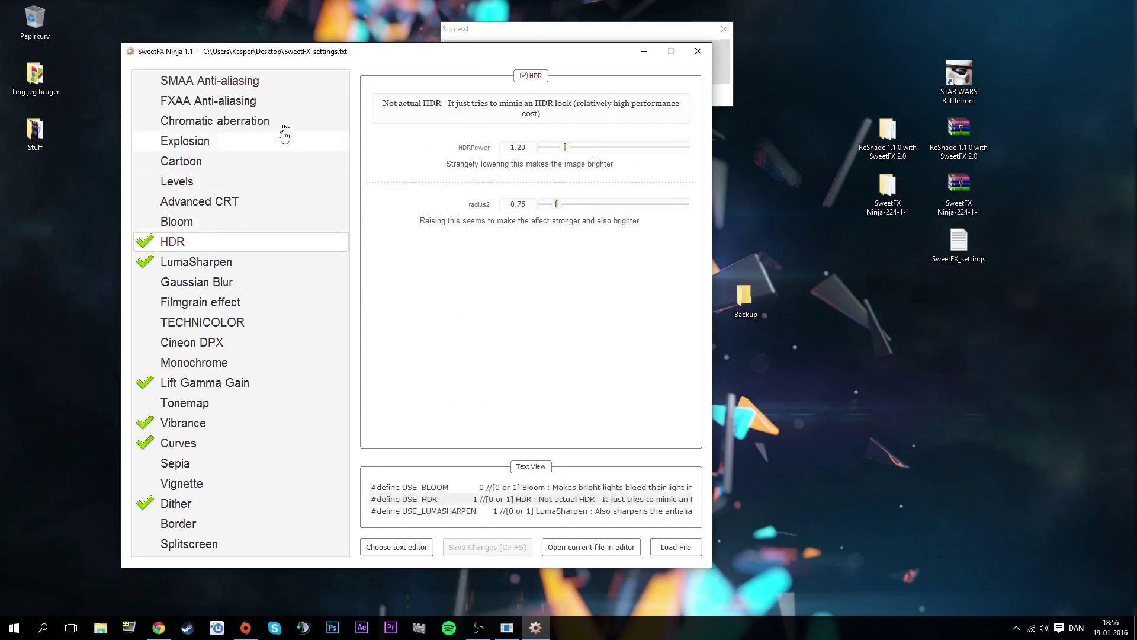
click(256, 262)
click(255, 382)
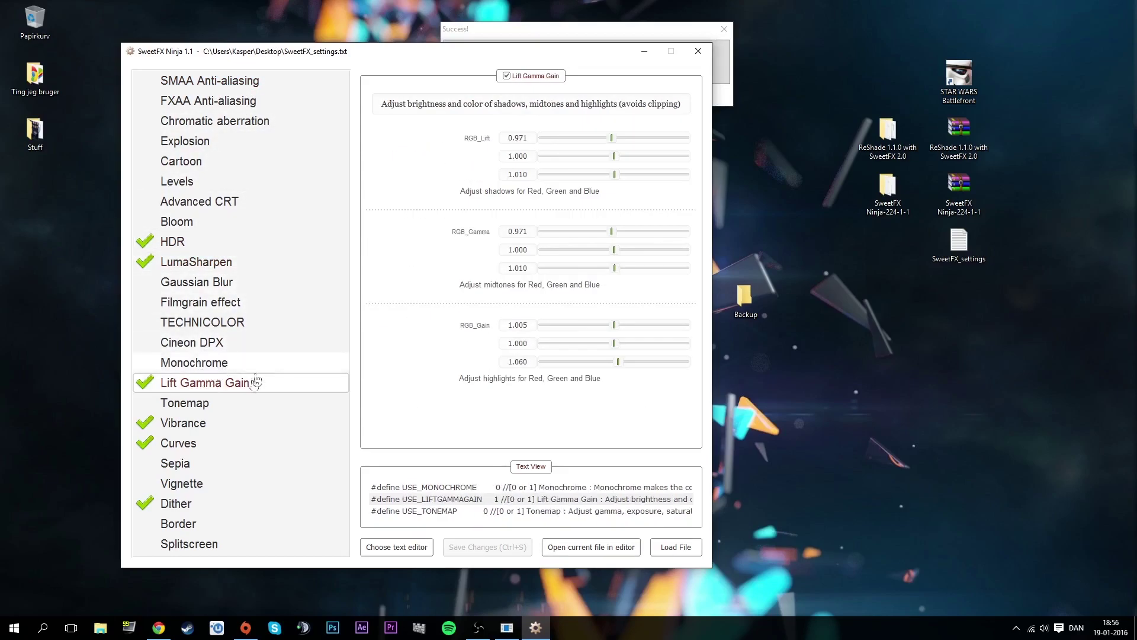
click(219, 424)
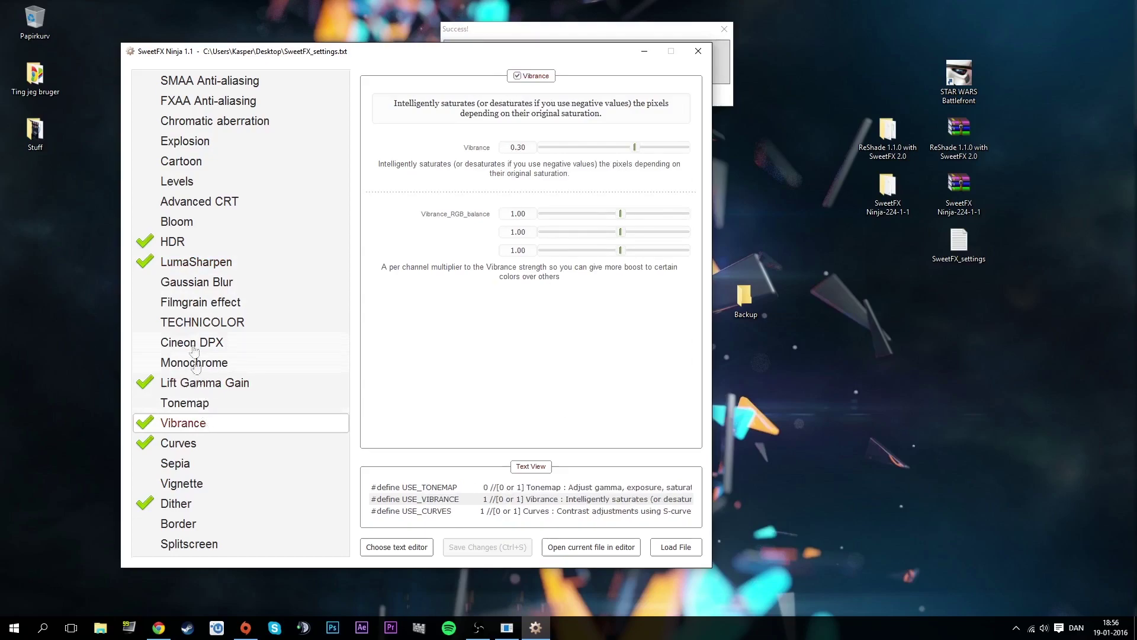
click(225, 443)
Enable the Splitscreen comparison effect, save the changes to the settings file, and close SweetFX Ninja.
click(214, 550)
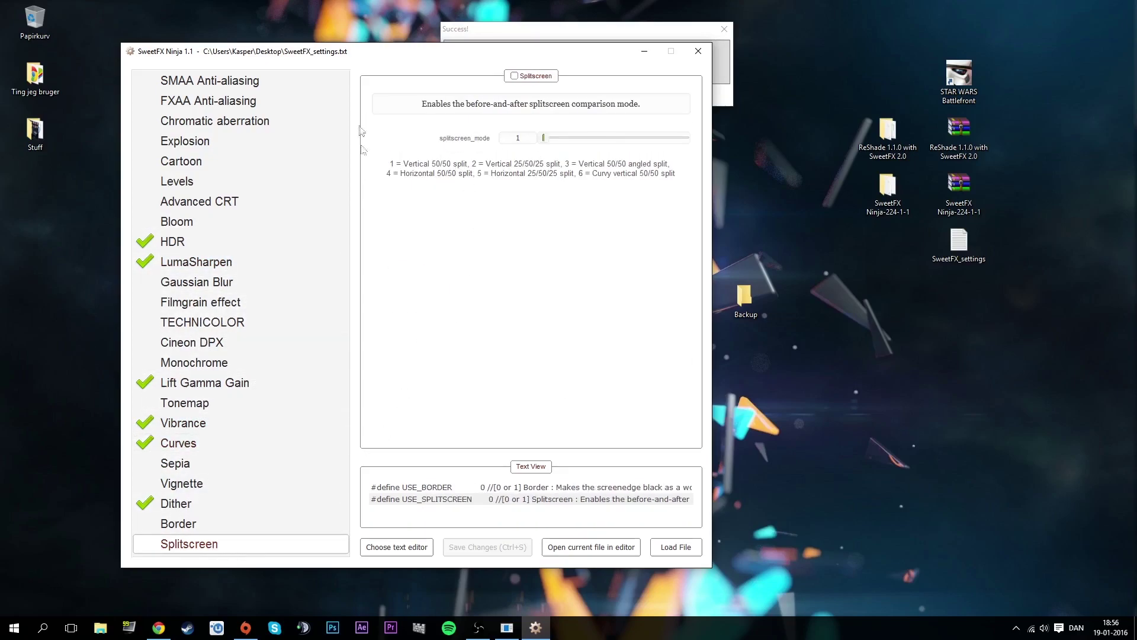
click(517, 80)
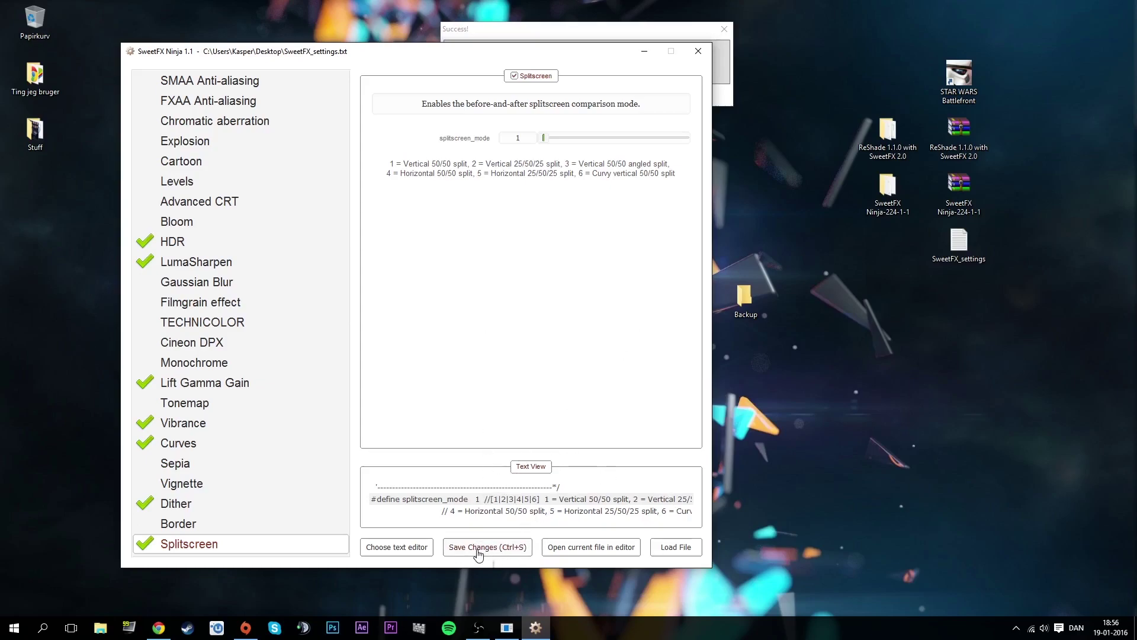
click(479, 552)
click(699, 51)
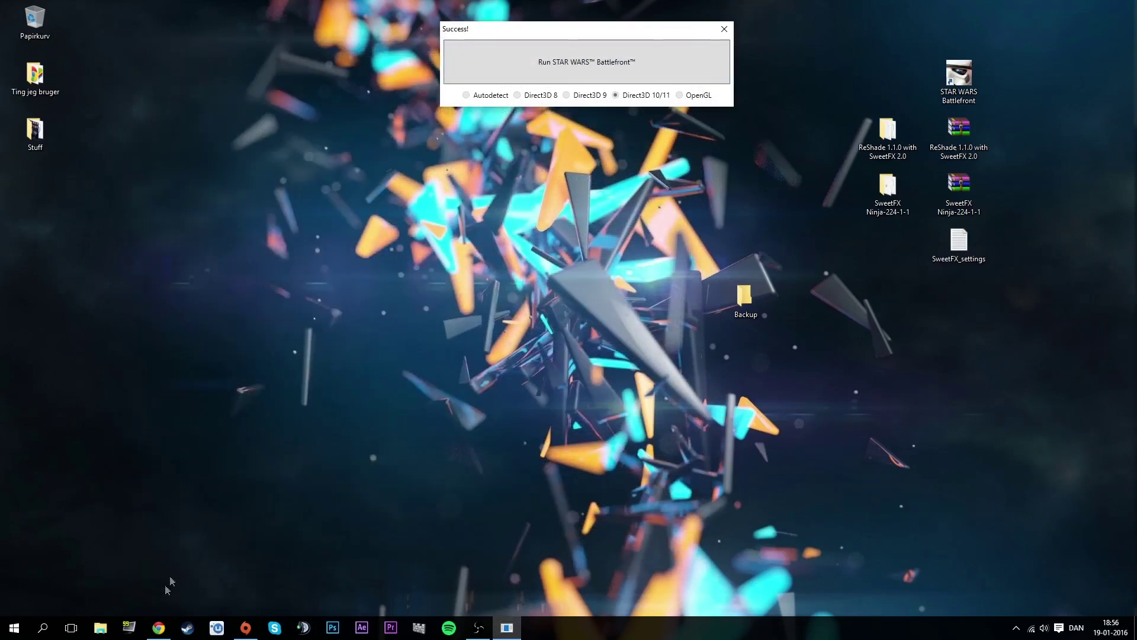
Open File Explorer, reposition its window, and open the SweetFX folder under Origin\STAR WARS Battlefront on drive E.
click(100, 628)
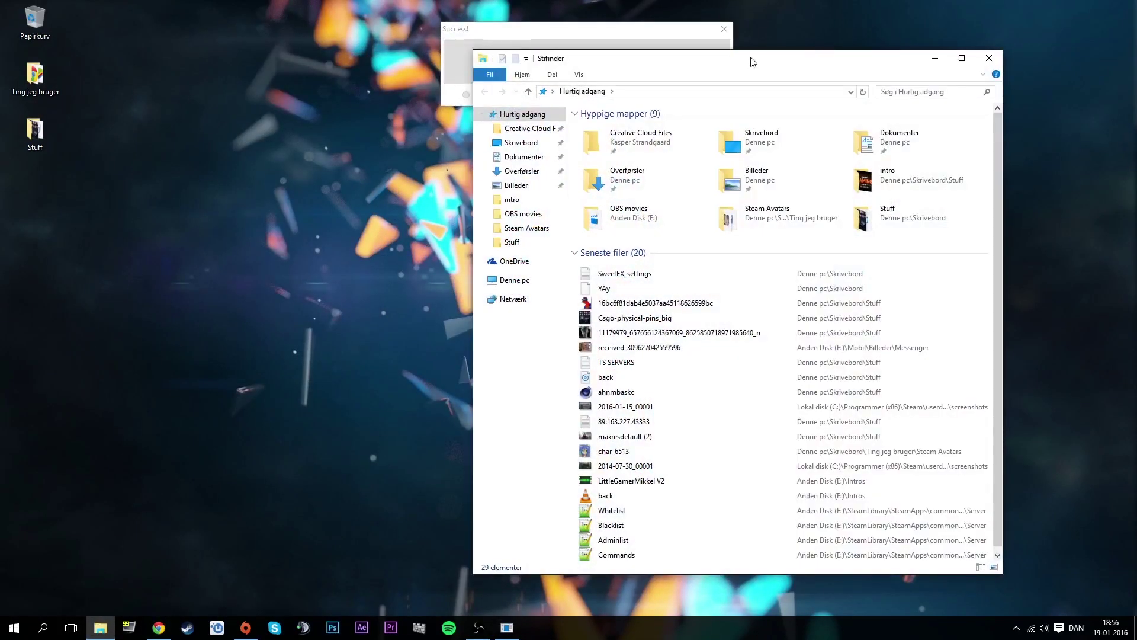
drag(752, 61, 416, 77)
click(177, 296)
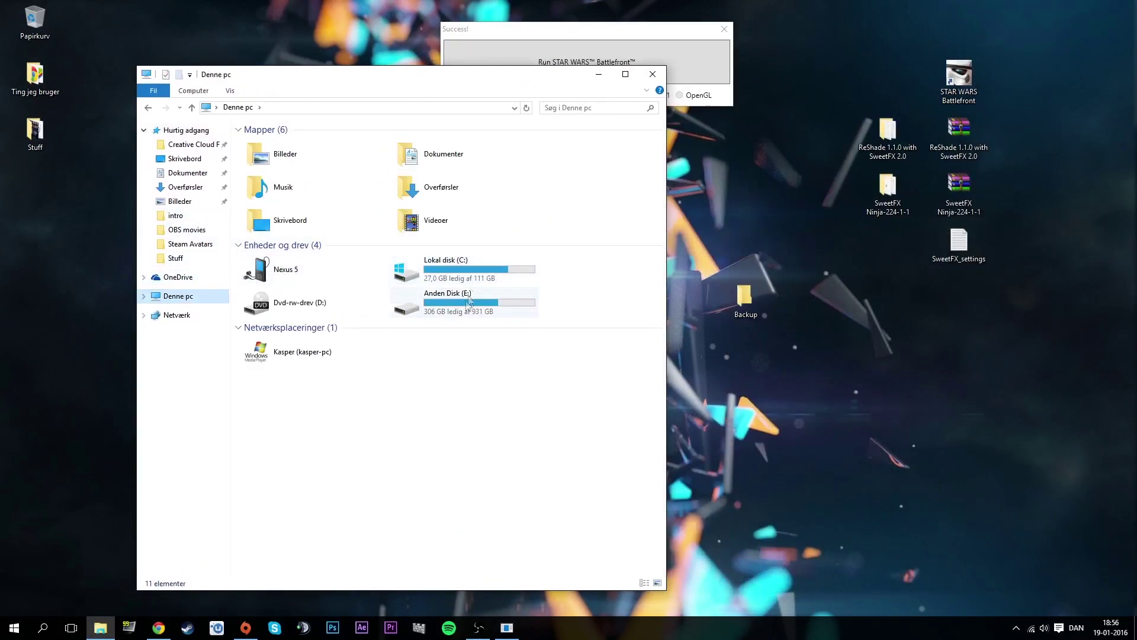
double_click(469, 302)
scroll(520, 274, down, 6)
click(283, 422)
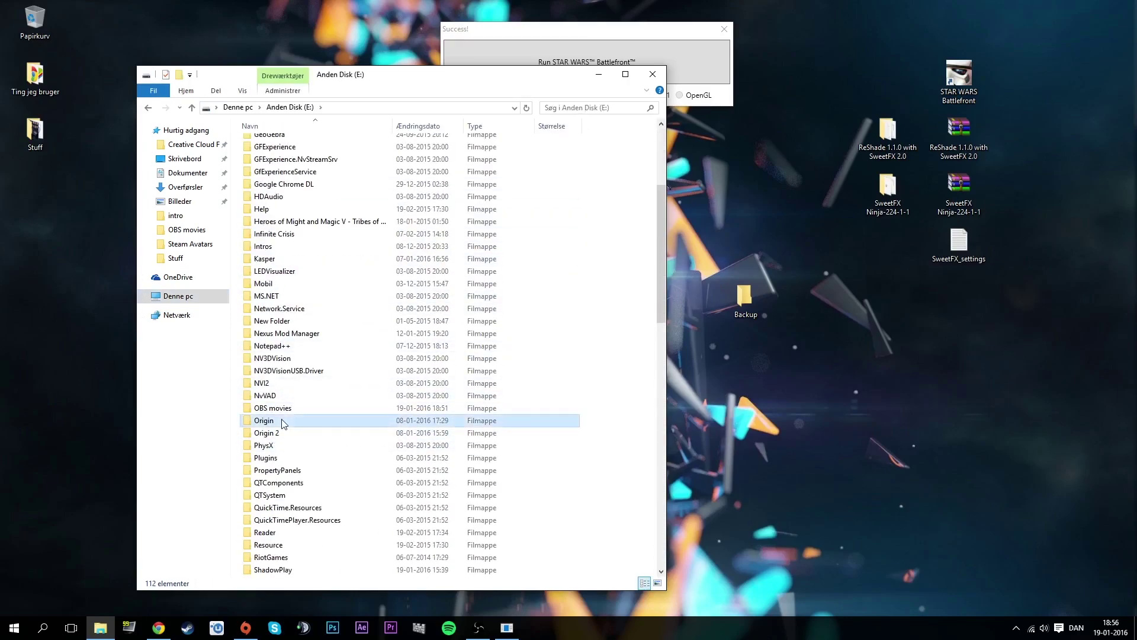
double_click(283, 421)
double_click(313, 144)
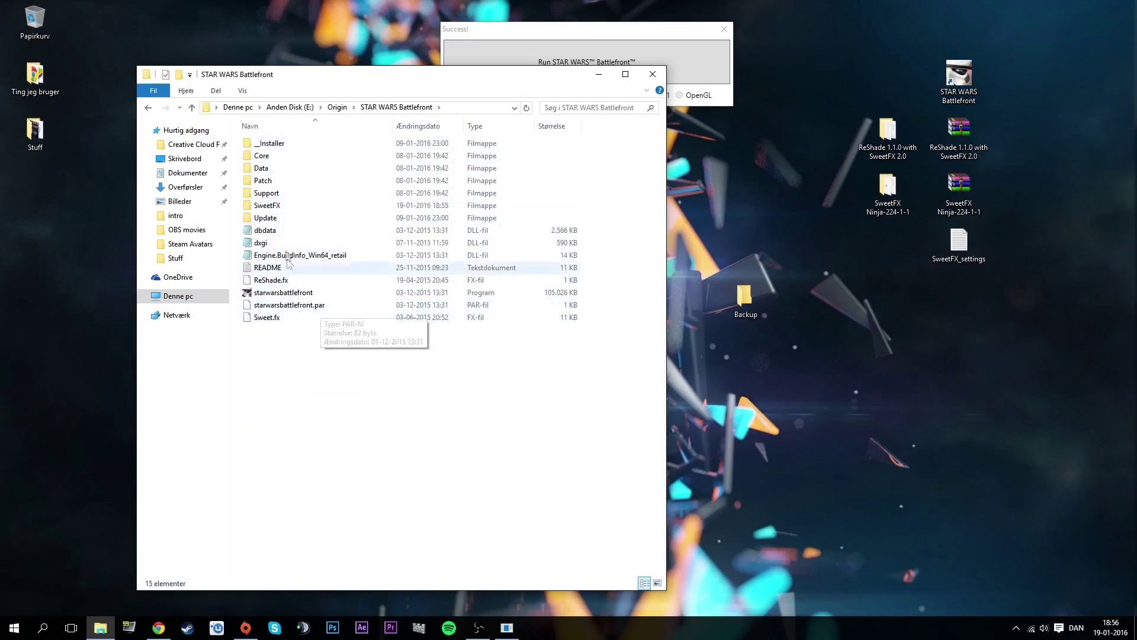
double_click(267, 205)
Replace the SweetFX_settings file in the game's SweetFX folder with the desktop version and close the folder window.
drag(958, 241, 468, 263)
click(520, 223)
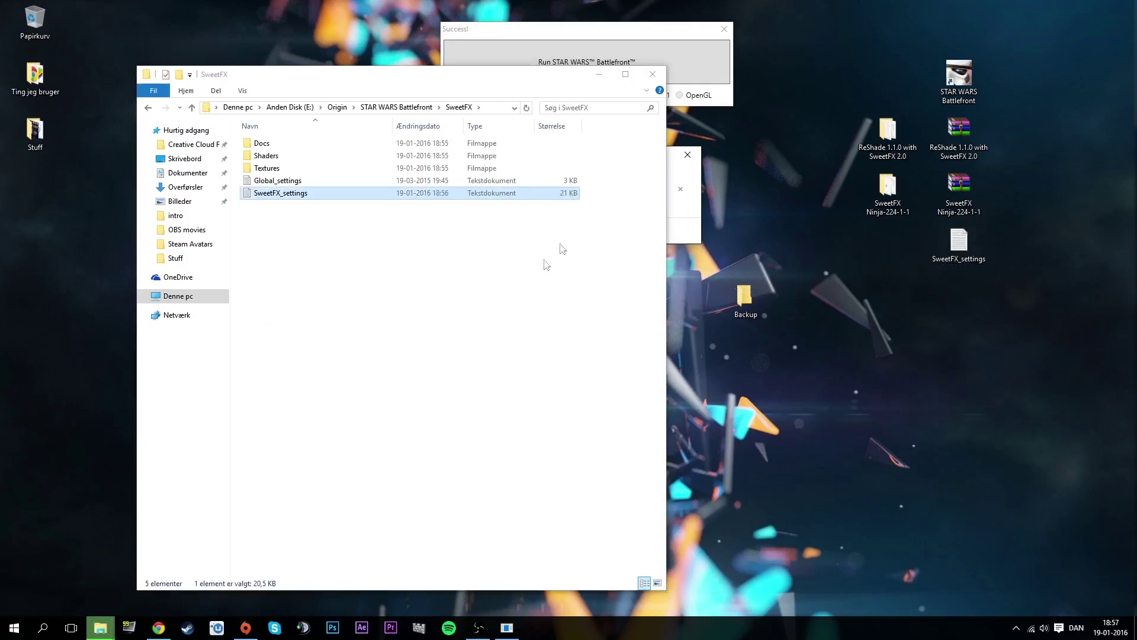
click(343, 238)
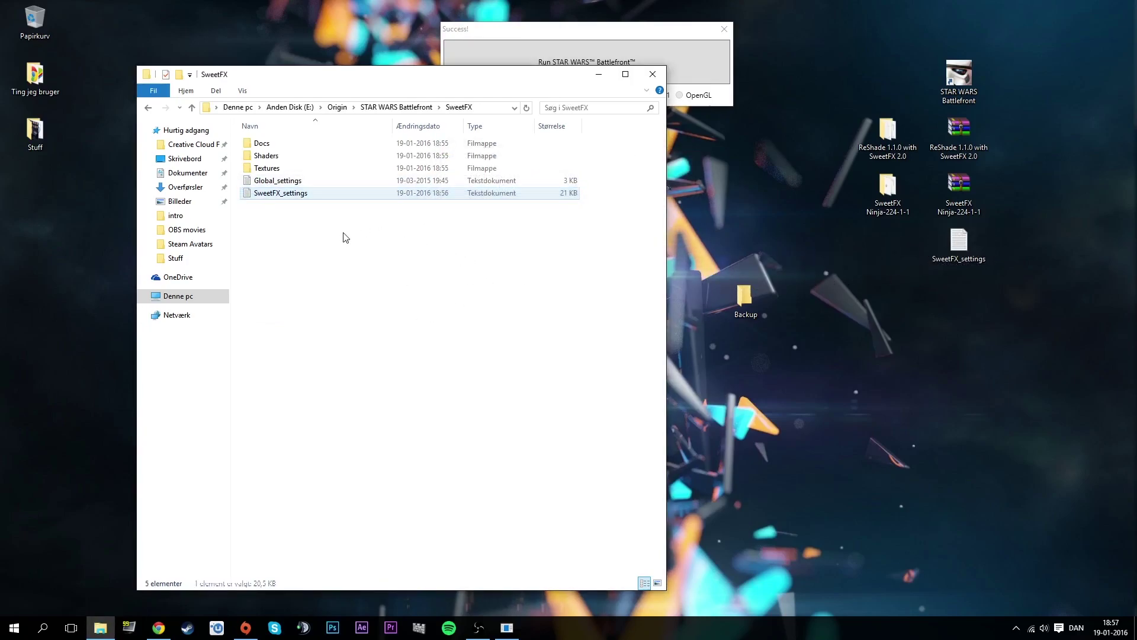
click(319, 194)
click(321, 234)
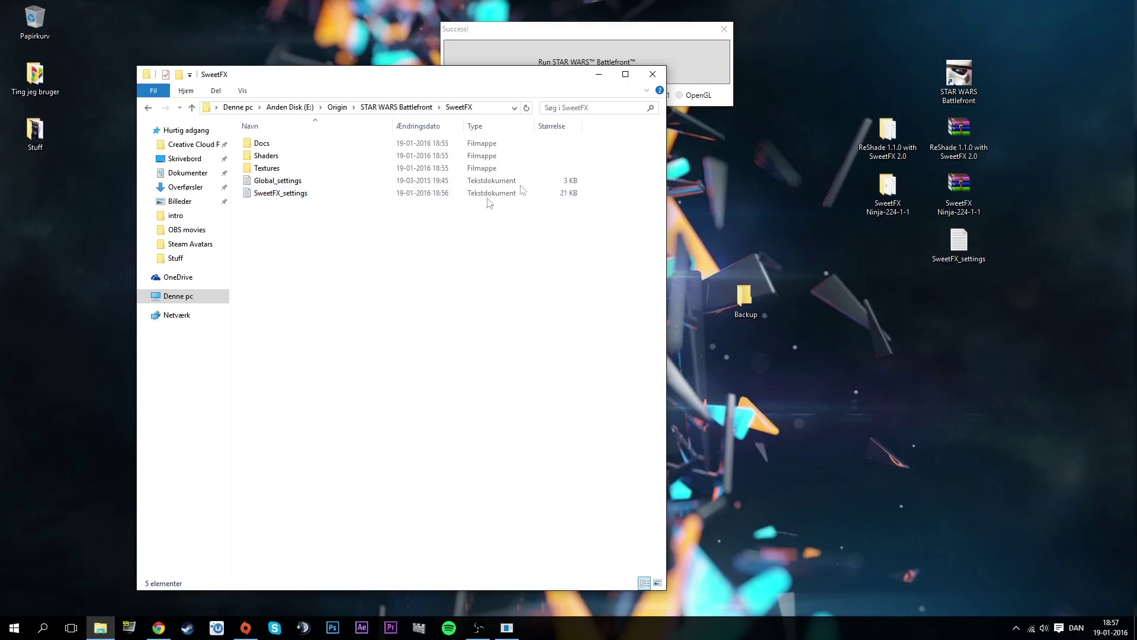
click(651, 74)
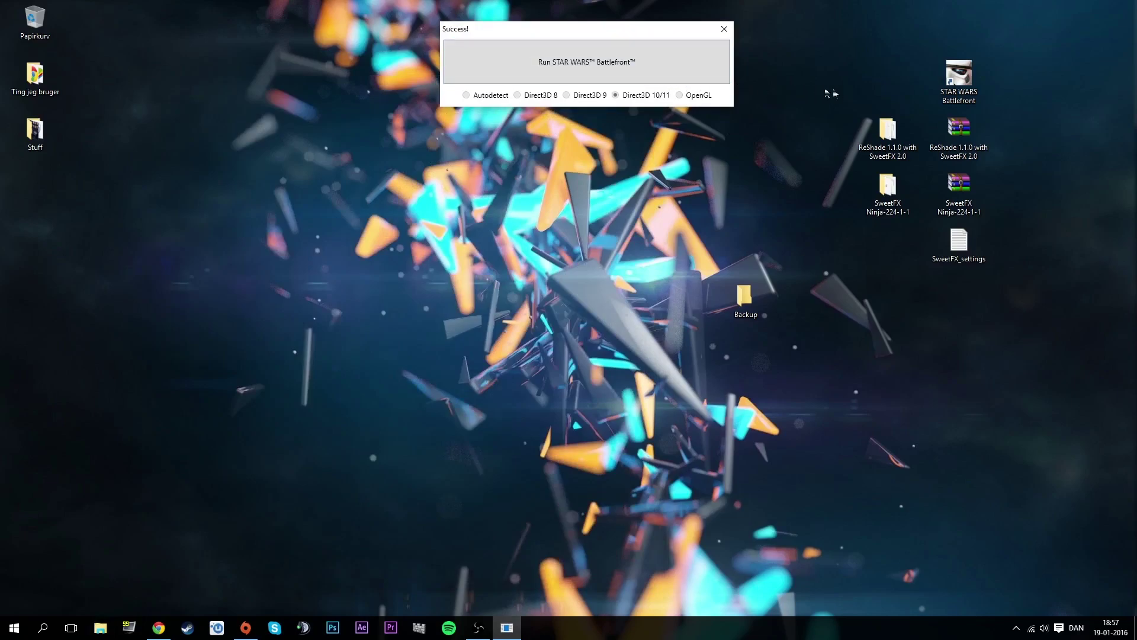
Run STAR WARS Battlefront from the ReShade success window and launch the Survival on Tatooine mission.
drag(876, 253, 865, 318)
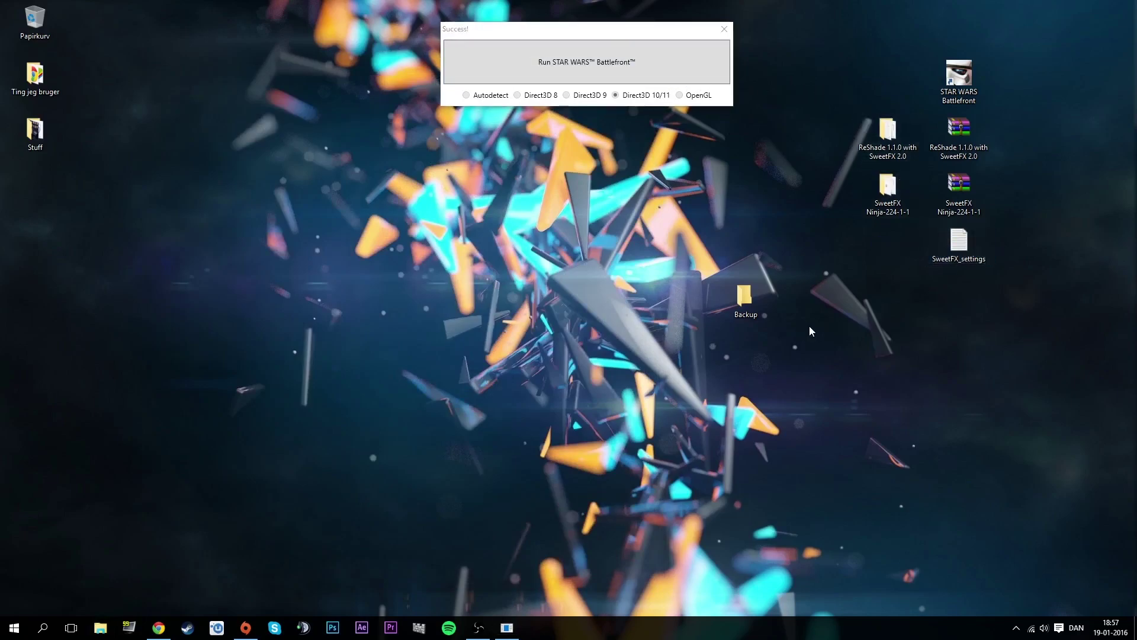
click(605, 59)
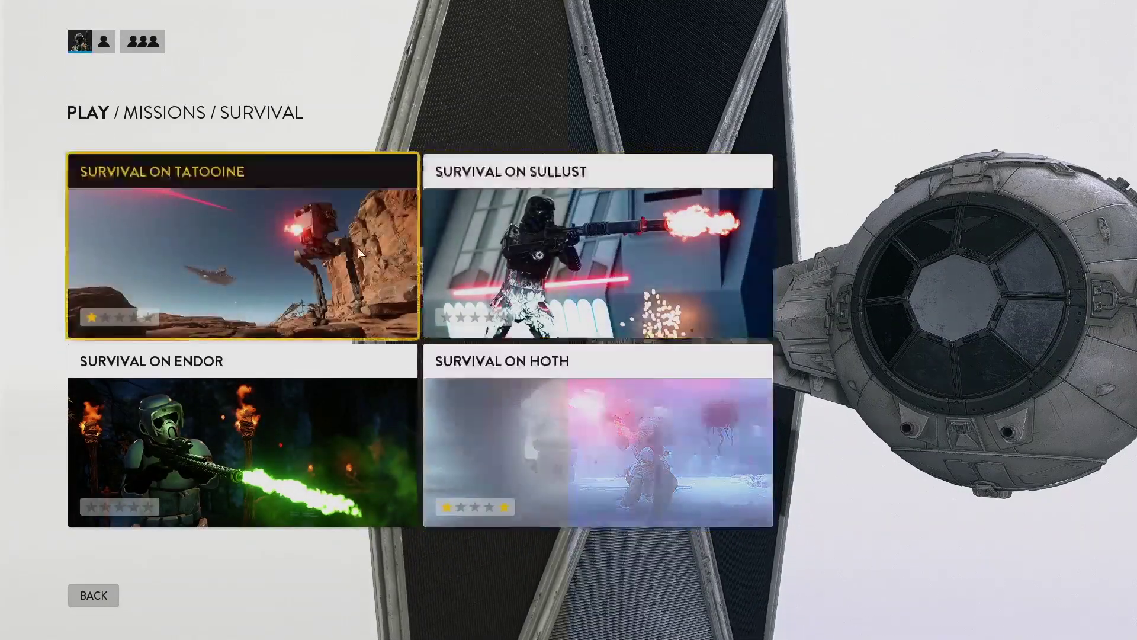
click(357, 248)
click(151, 524)
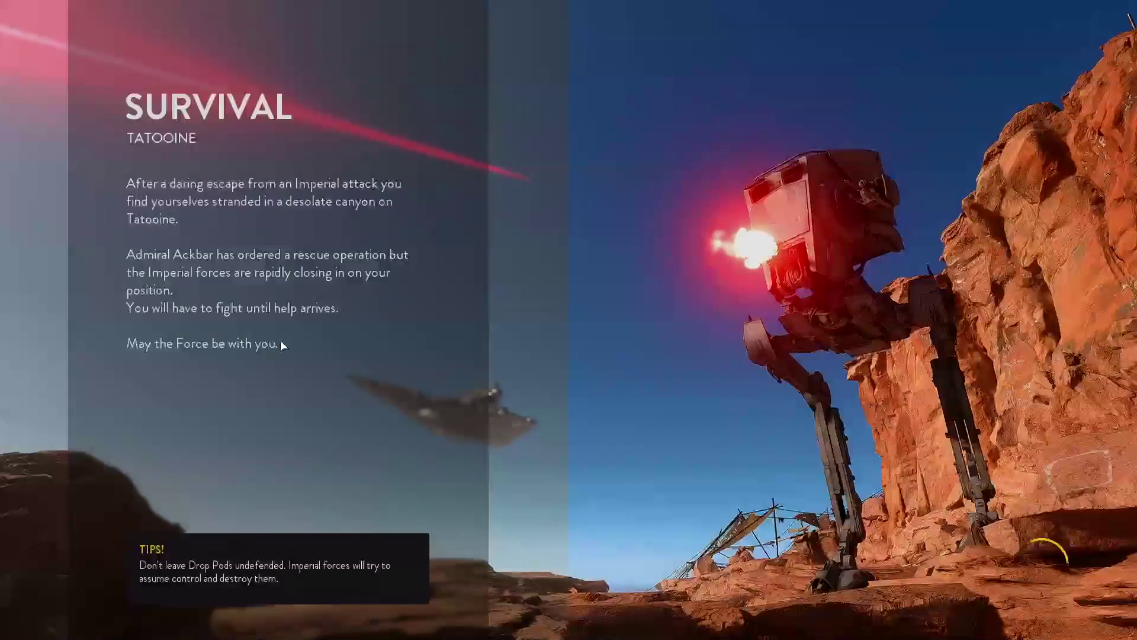
Toggle the SweetFX effects off and on in the game, and start playing the Tatooine mission.
key(Scroll_Lock)
key(Scroll_Lock)
key(Scroll_Lock)
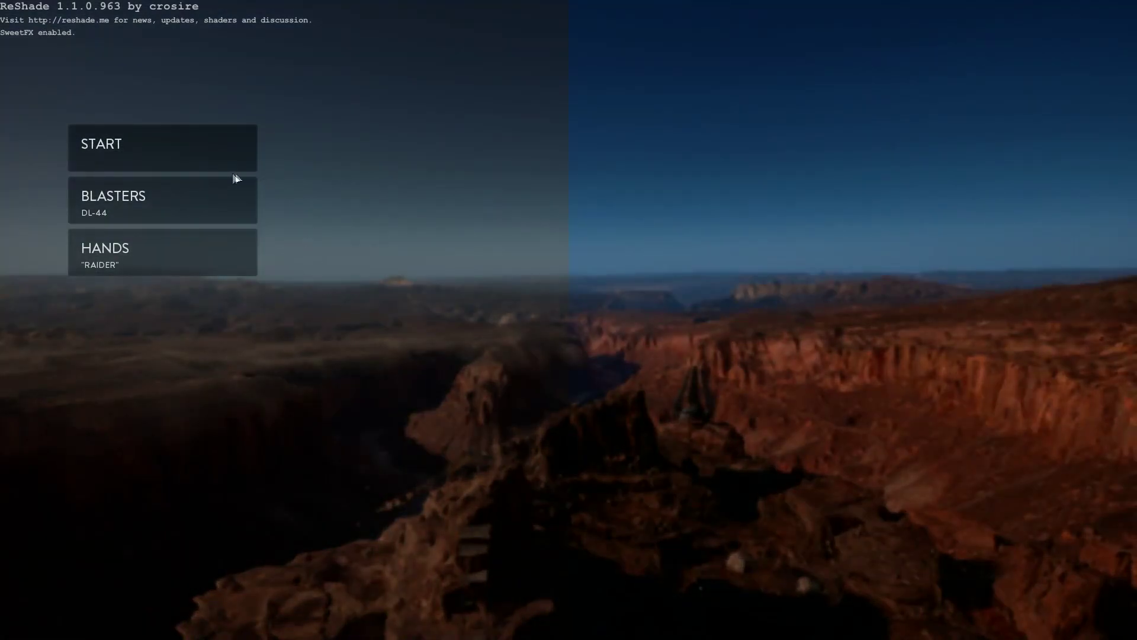
click(206, 154)
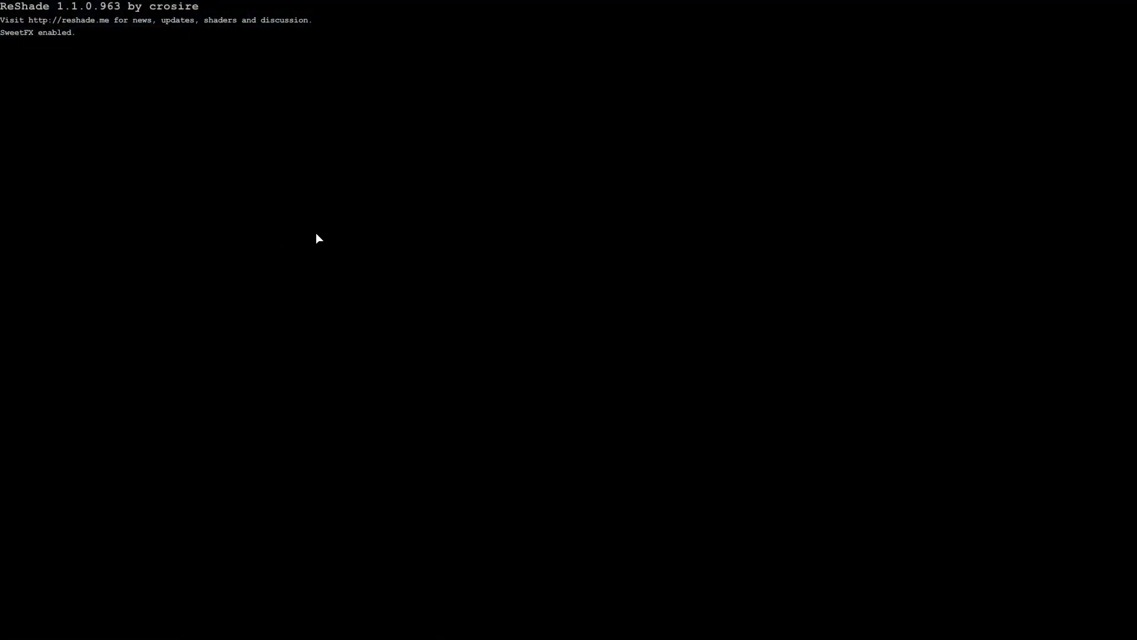